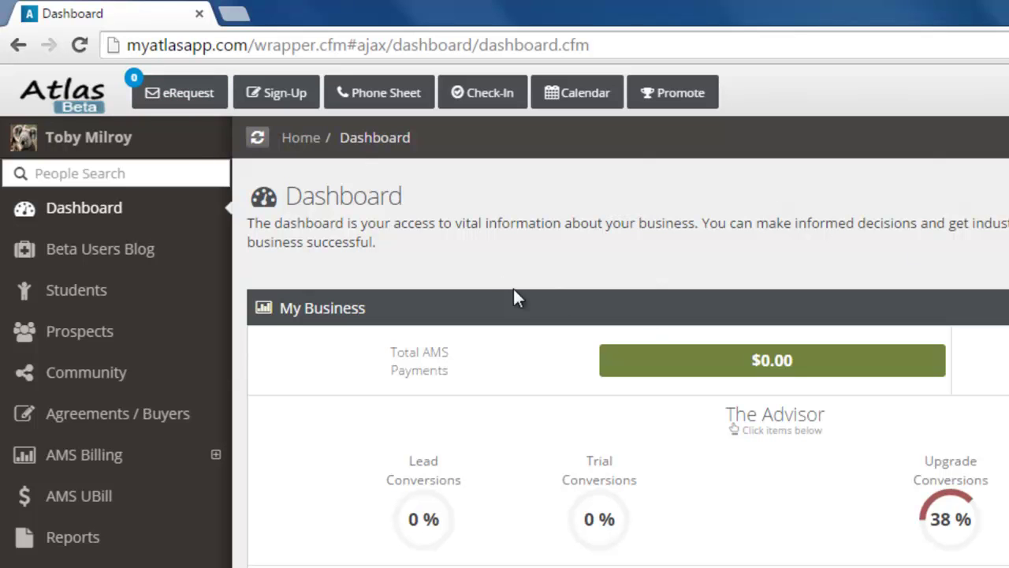
- Open the eRequest inbox and look at the group actions available for its messages
click(177, 101)
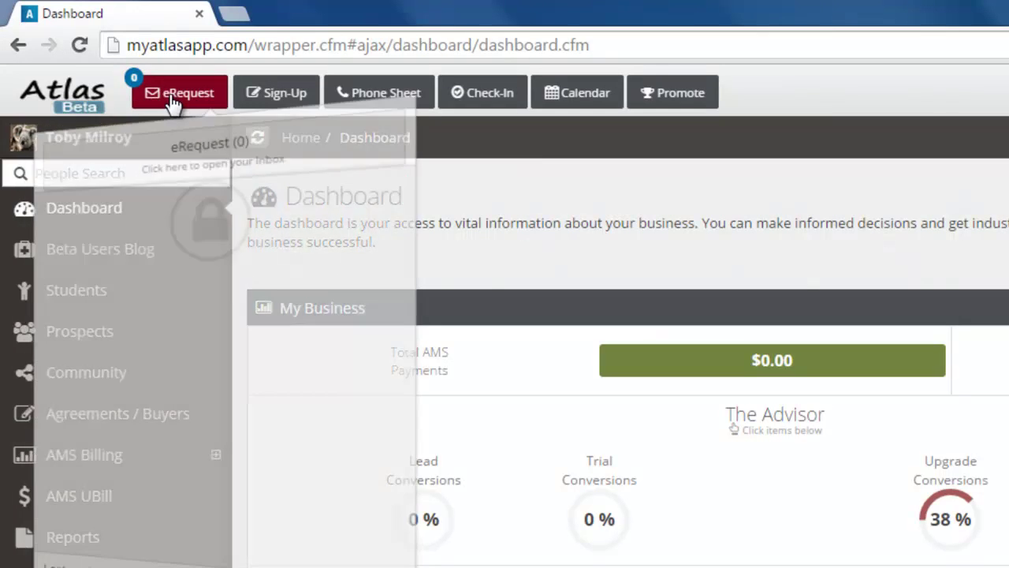
click(172, 101)
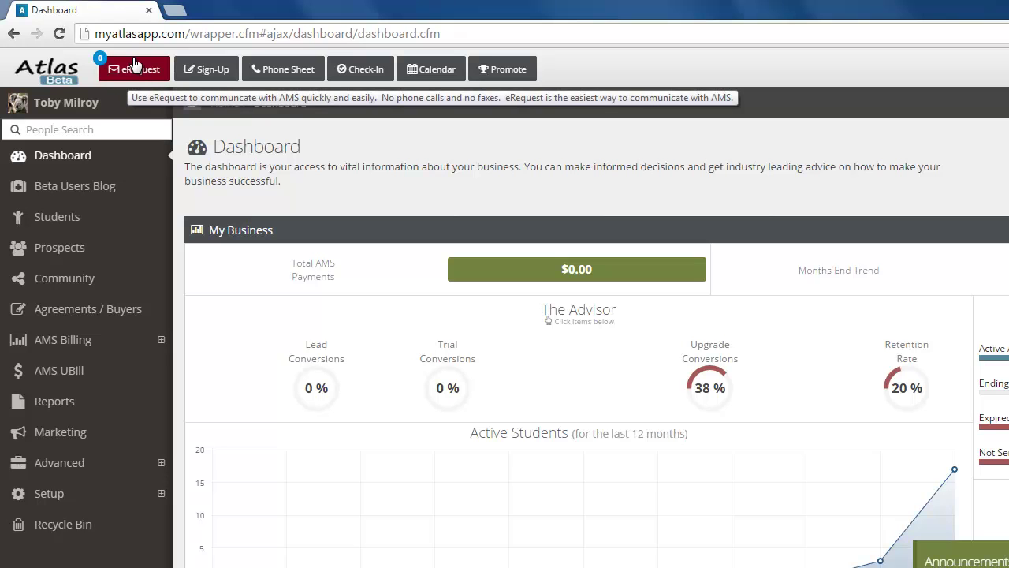
click(130, 72)
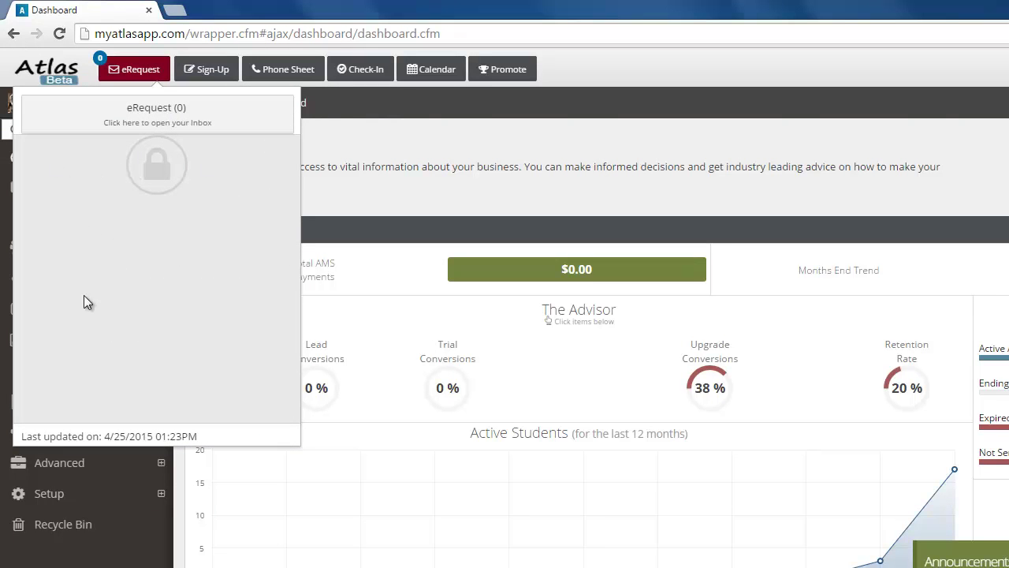
click(165, 131)
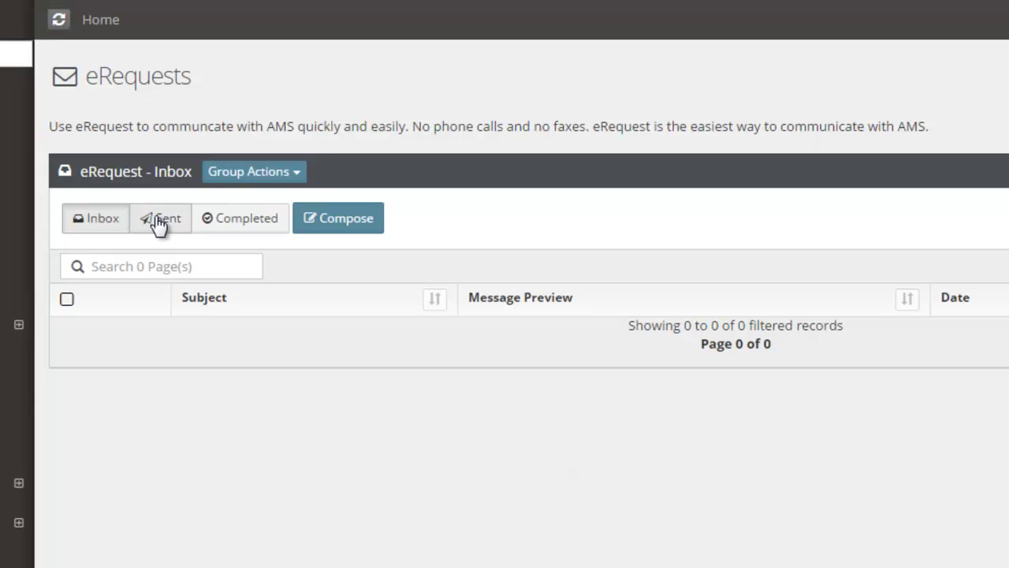
click(292, 178)
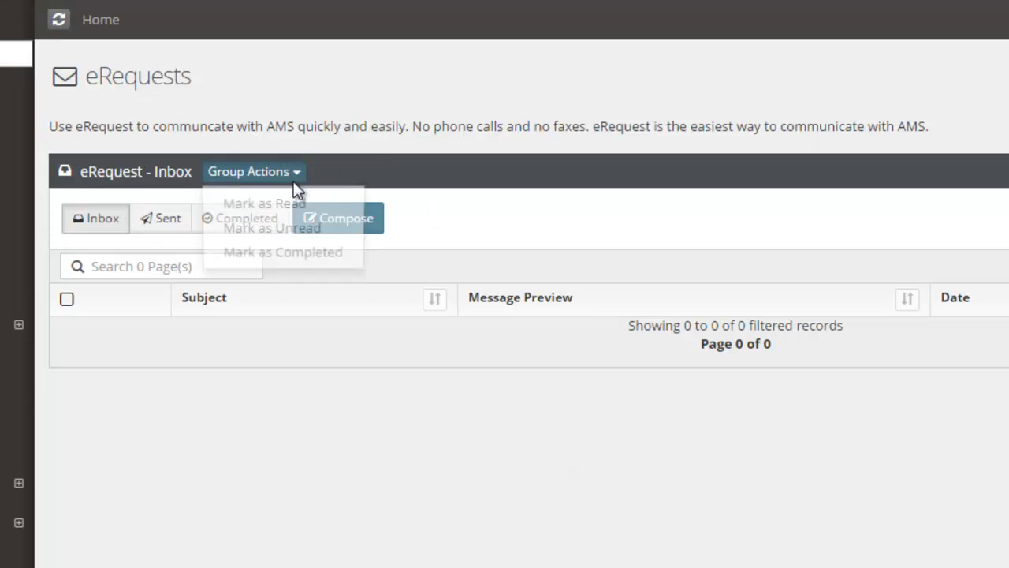
click(366, 136)
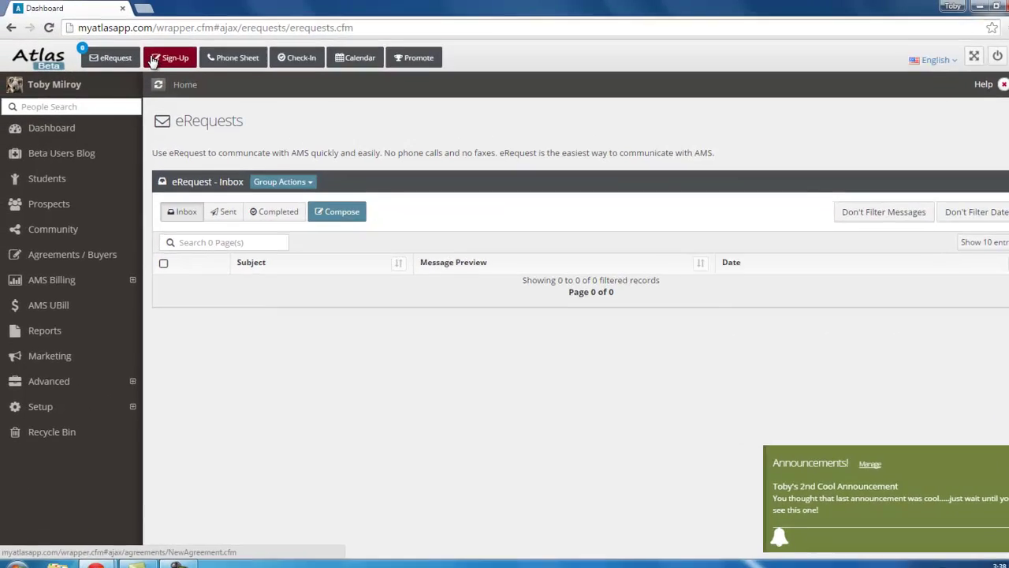
- Open a new sign-up agreement and examine its buyer personal, address and contact fields
click(108, 9)
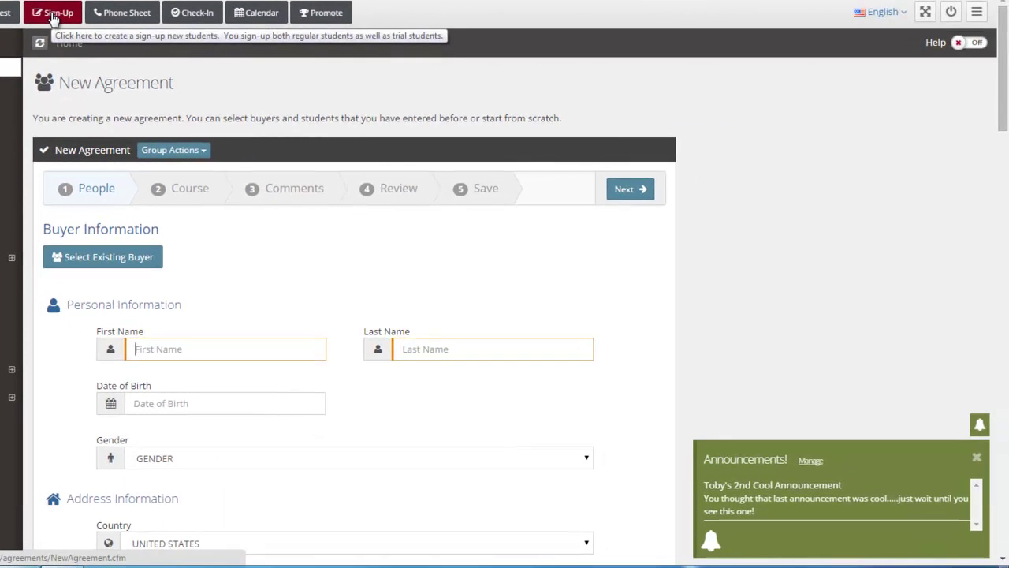
drag(66, 84, 172, 87)
click(138, 93)
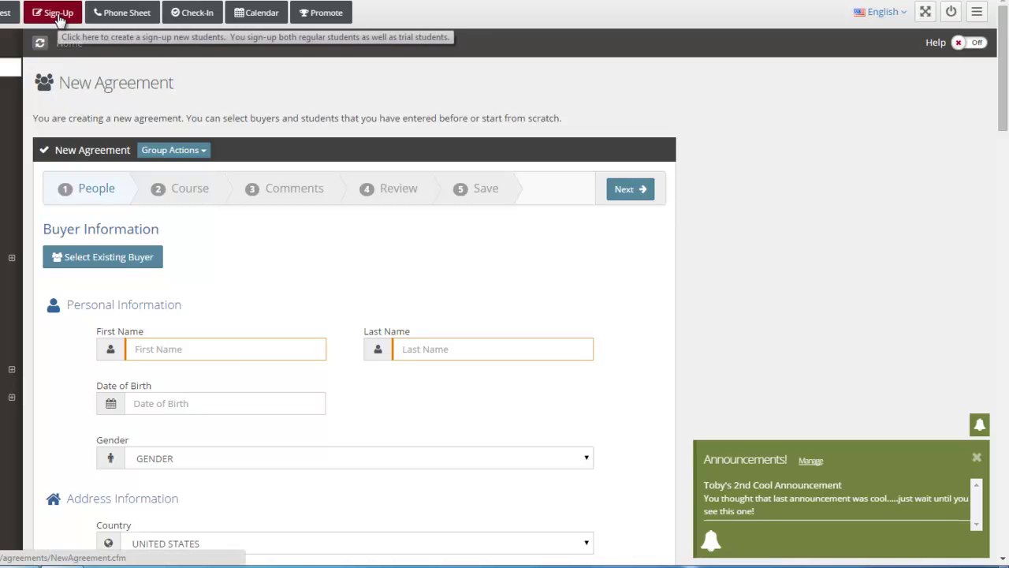
scroll(297, 180, down, 2)
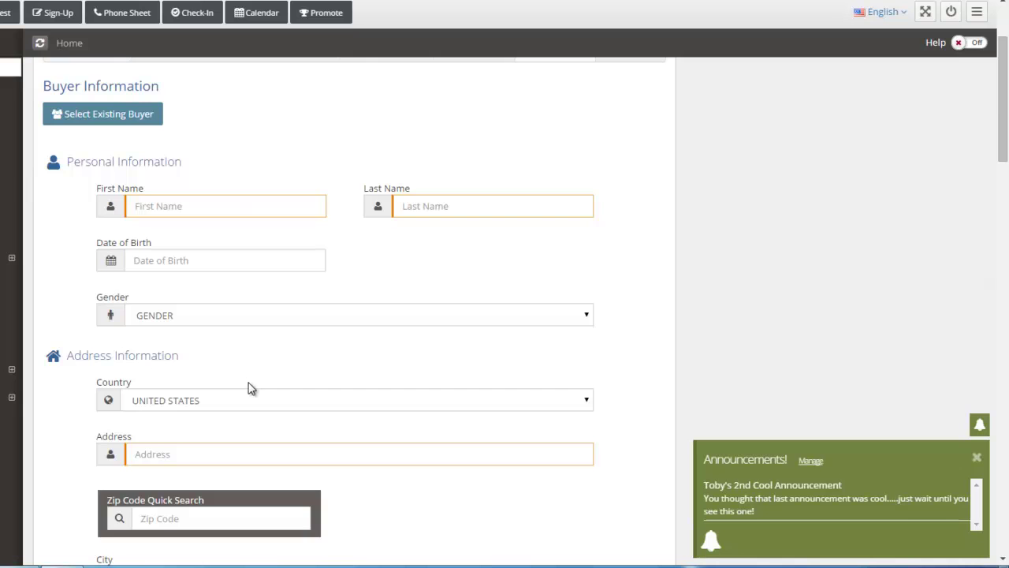
scroll(257, 268, down, 5)
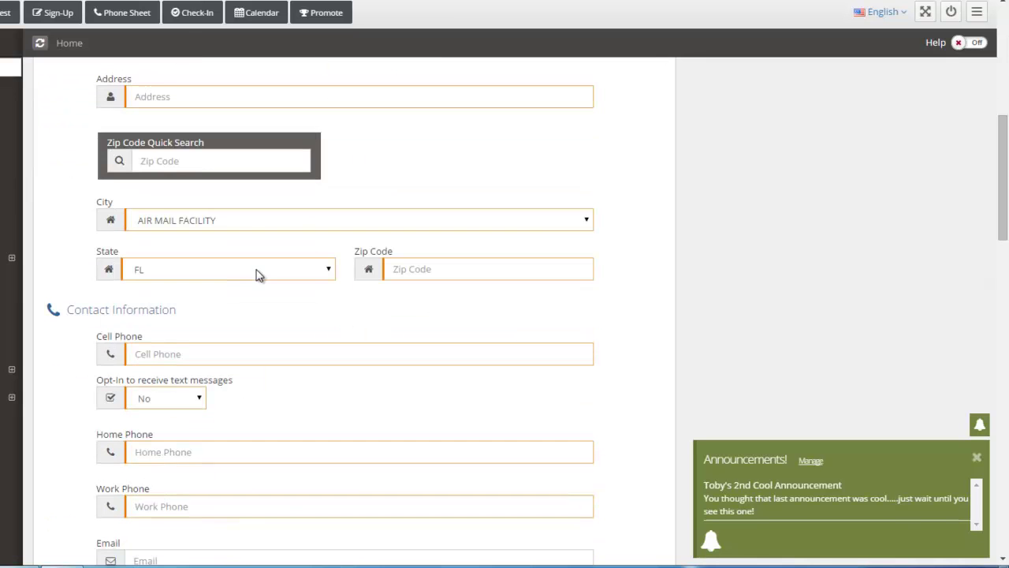
scroll(257, 273, up, 5)
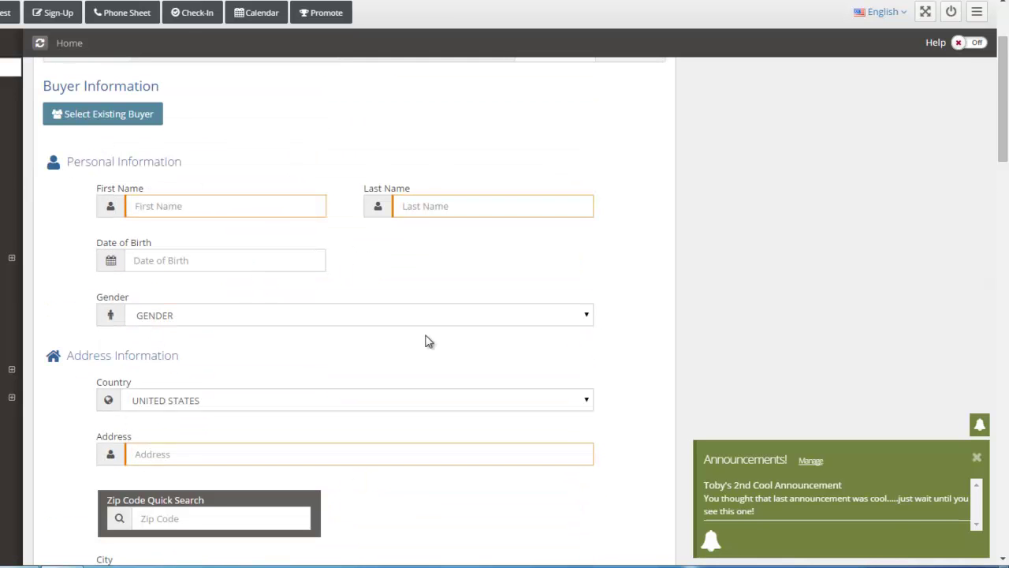
scroll(329, 260, down, 12)
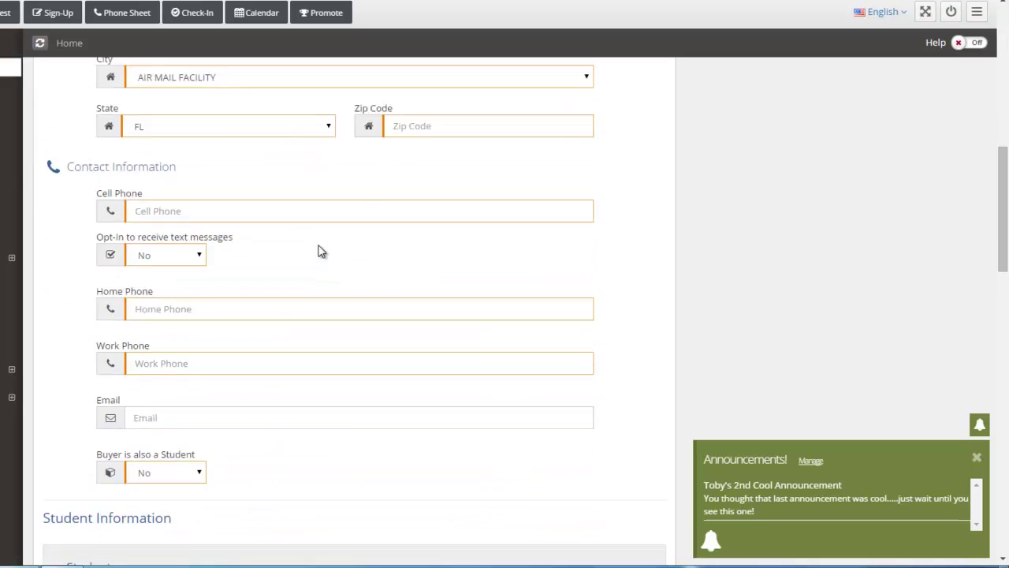
scroll(319, 251, up, 12)
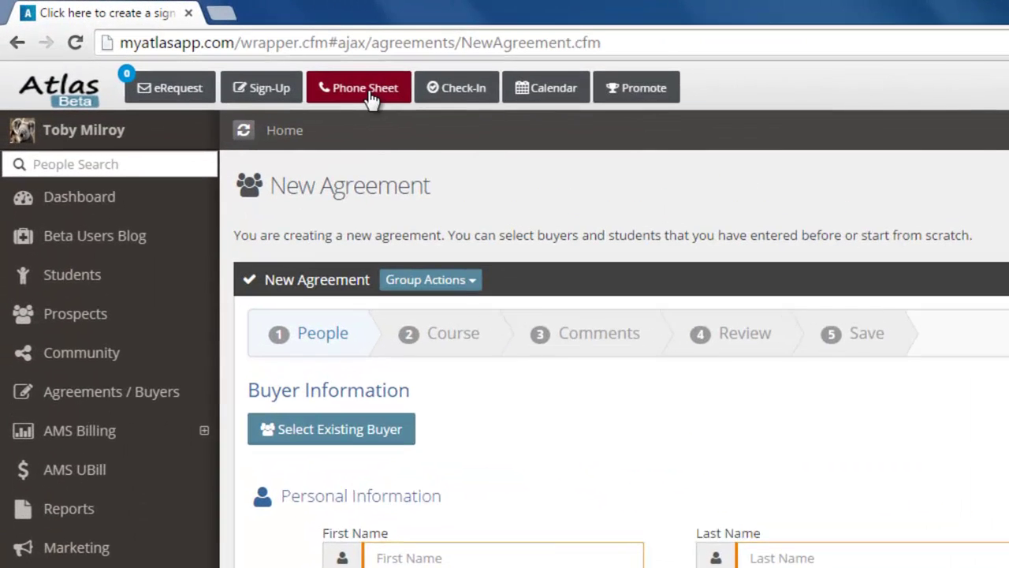
- Open the Phone Sheet and read its call details and the first two script questions
click(232, 60)
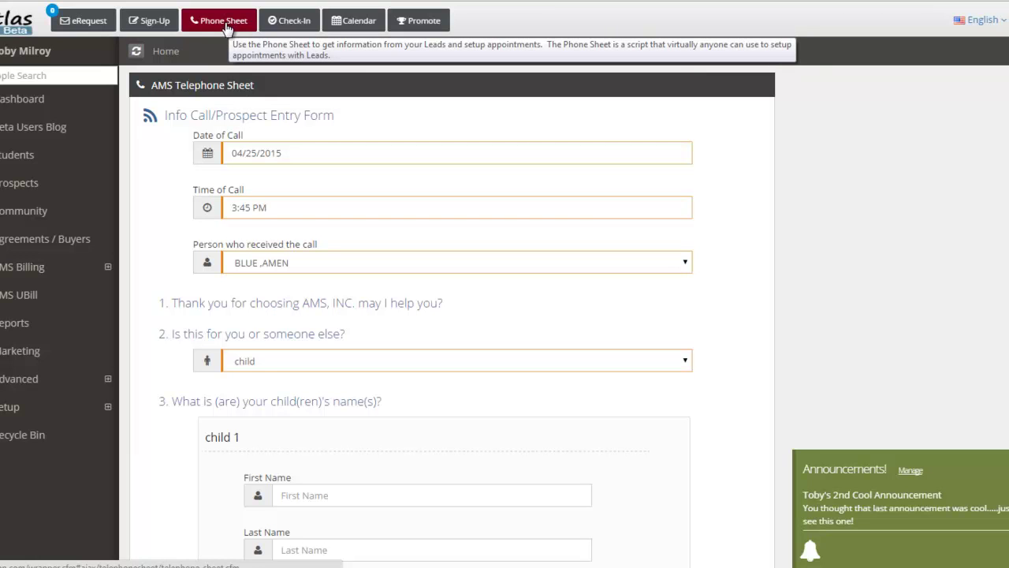
drag(183, 84, 323, 105)
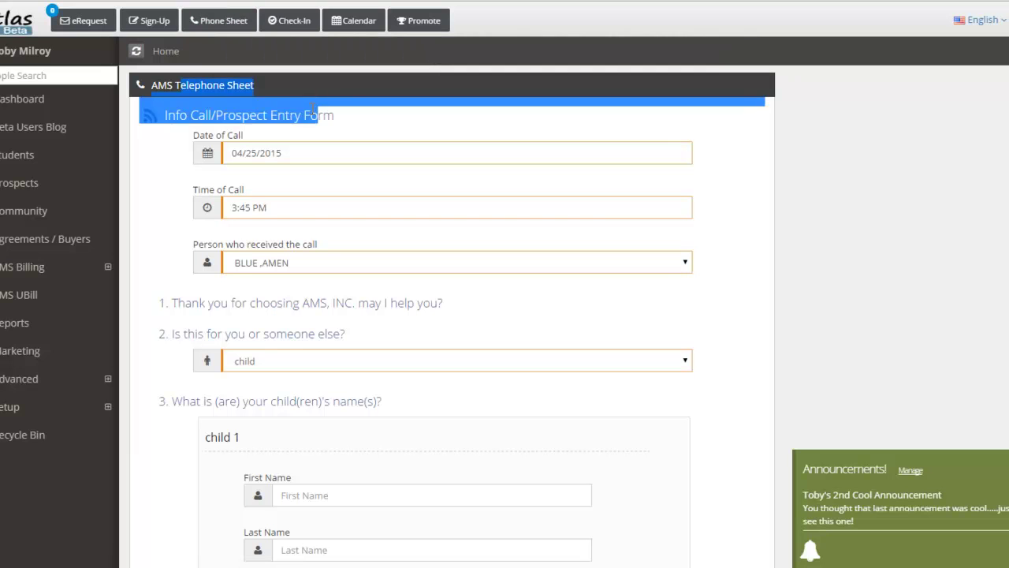
click(303, 111)
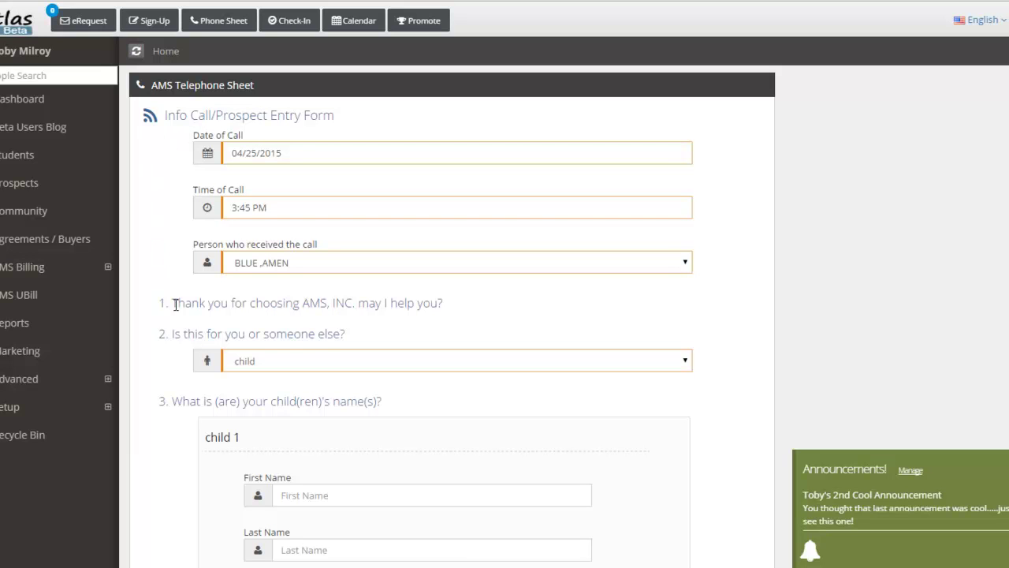
drag(193, 303, 384, 303)
drag(196, 334, 355, 338)
click(339, 298)
- Examine the Phone Sheet's questions on the children, caller's name, address, phone numbers and email
scroll(158, 303, down, 2)
scroll(158, 303, down, 1)
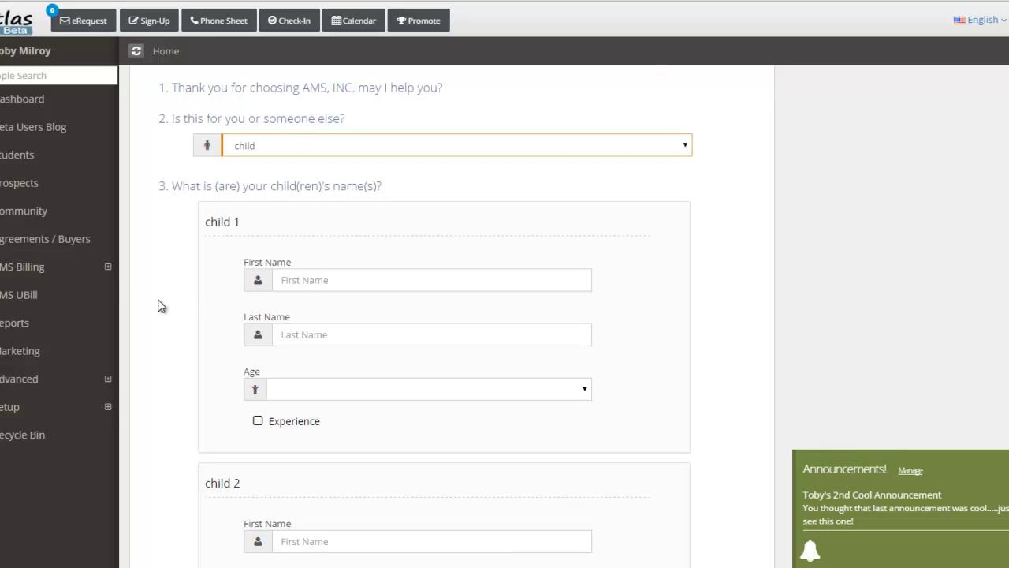
scroll(160, 304, down, 2)
scroll(131, 296, down, 10)
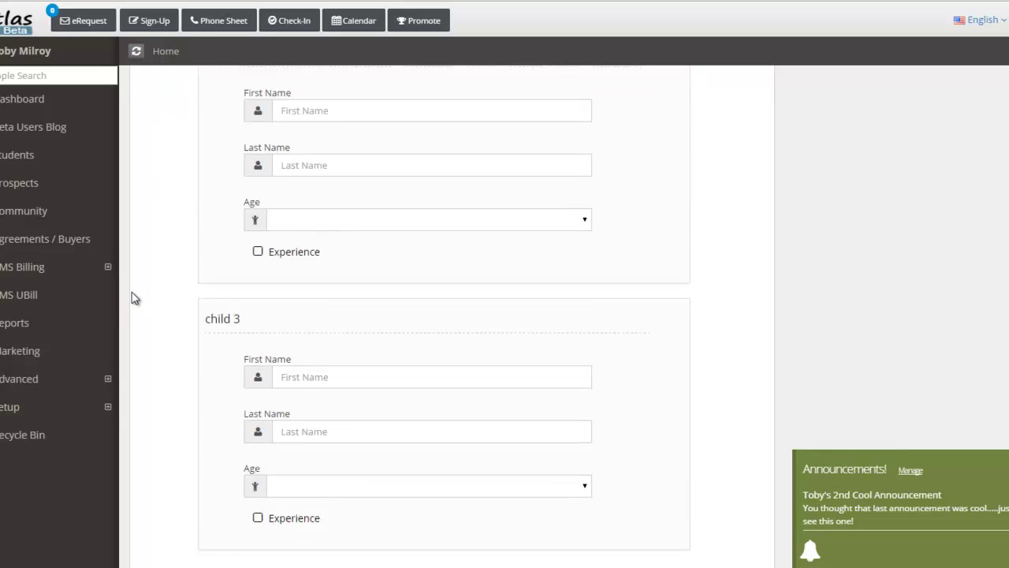
scroll(152, 296, down, 6)
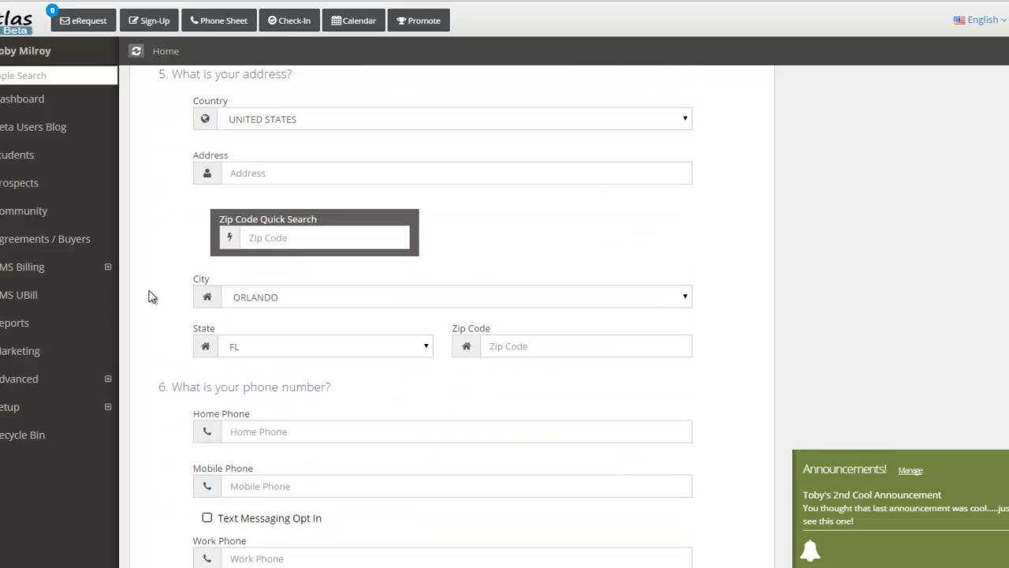
scroll(151, 292, up, 12)
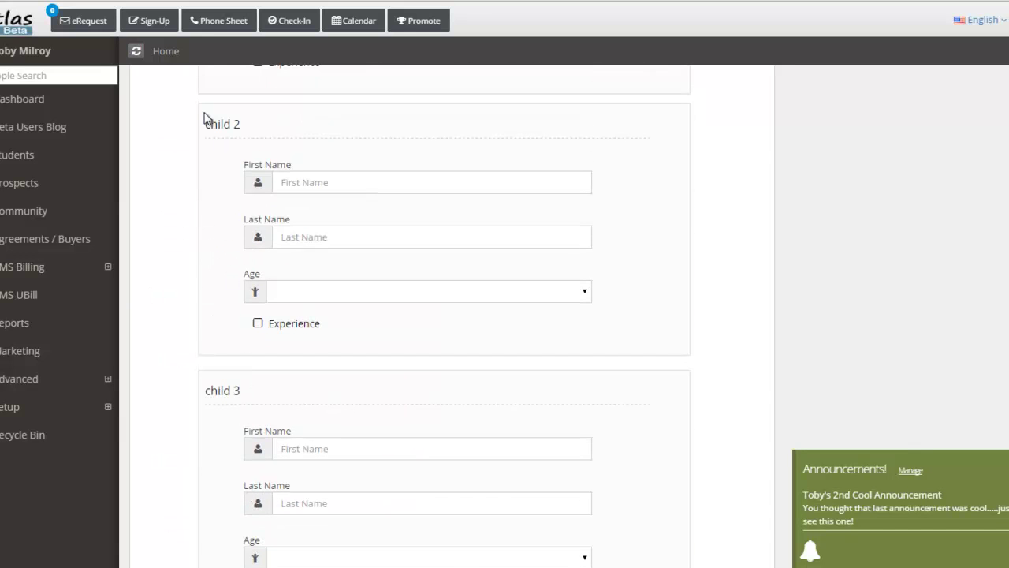
drag(202, 117, 225, 149)
click(189, 182)
scroll(186, 184, down, 3)
scroll(189, 184, down, 6)
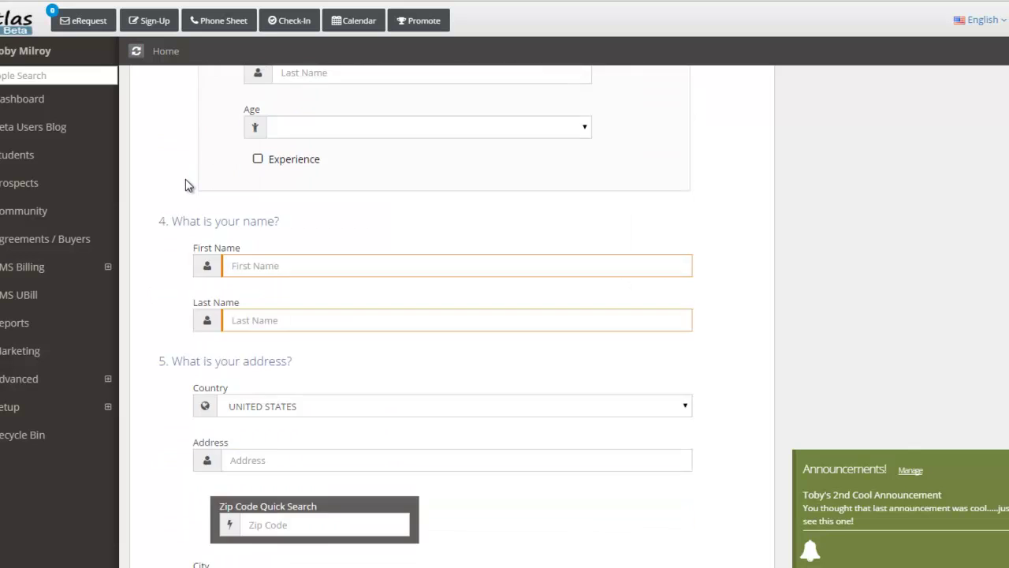
scroll(187, 186, down, 10)
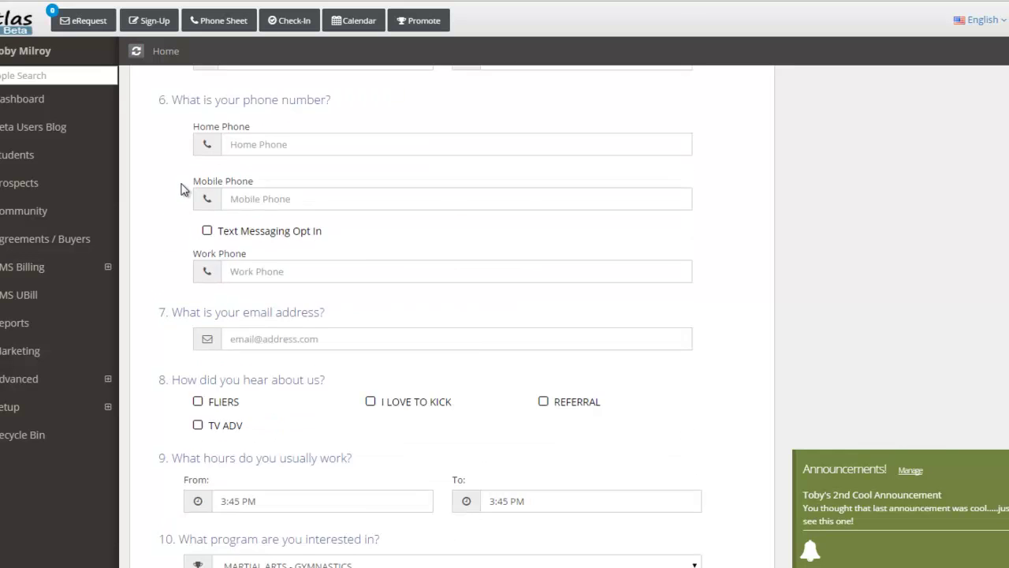
- Examine the Phone Sheet's lead source, work hours and program questions and its Appointment Setup section
scroll(241, 220, up, 1)
click(238, 214)
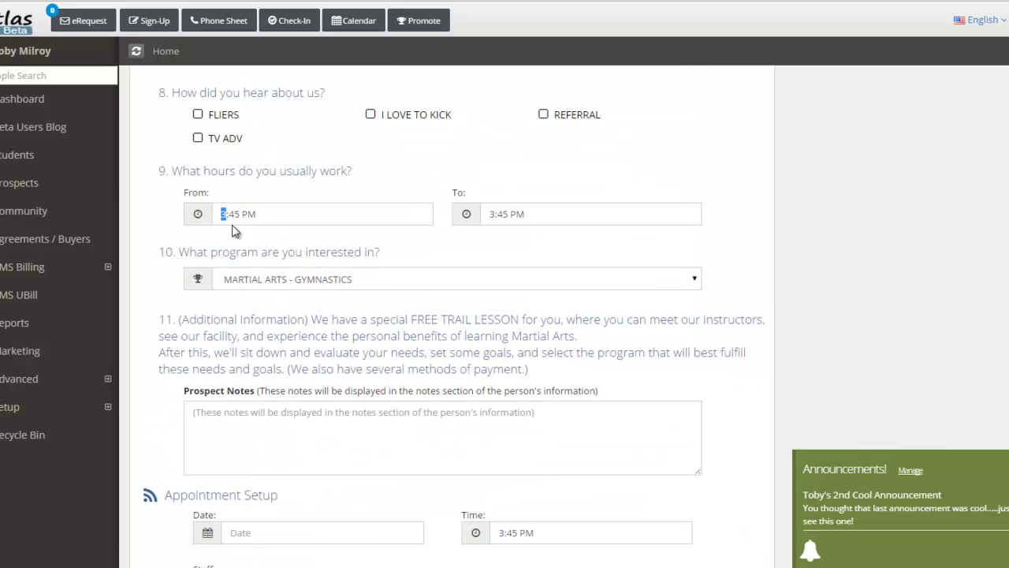
drag(213, 92, 313, 93)
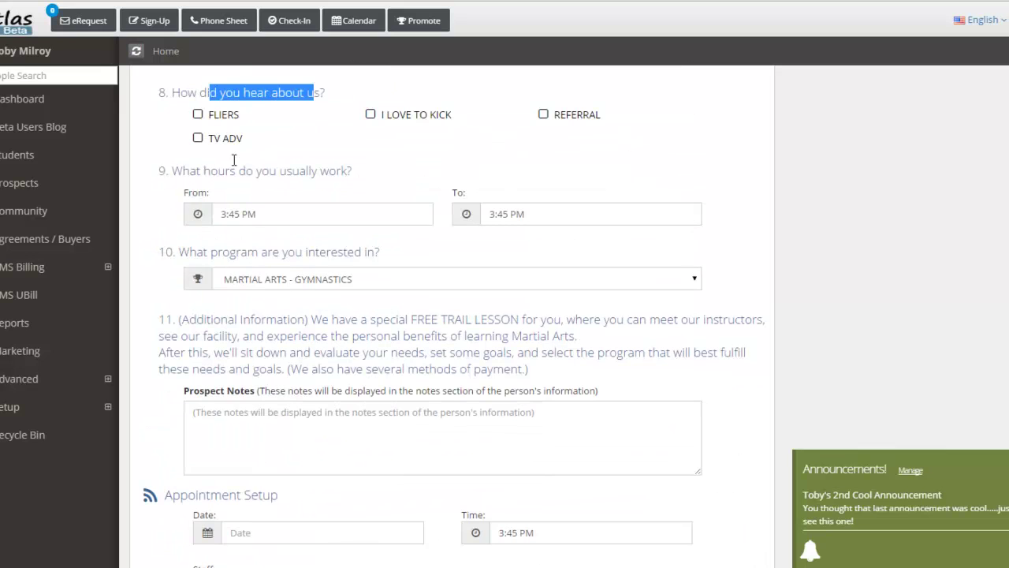
click(148, 175)
scroll(146, 180, down, 3)
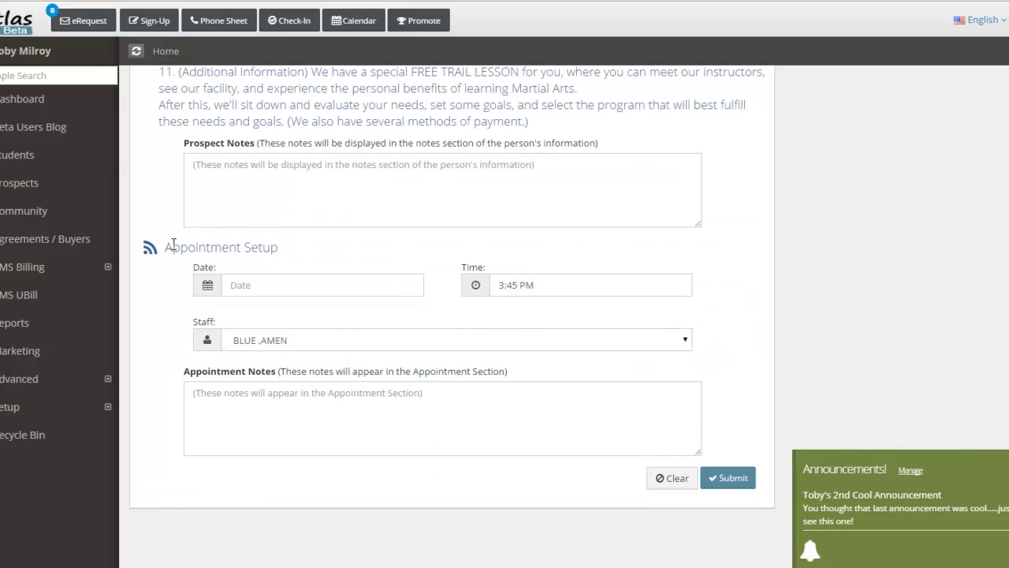
drag(171, 245, 320, 255)
click(321, 256)
scroll(698, 327, up, 5)
click(693, 320)
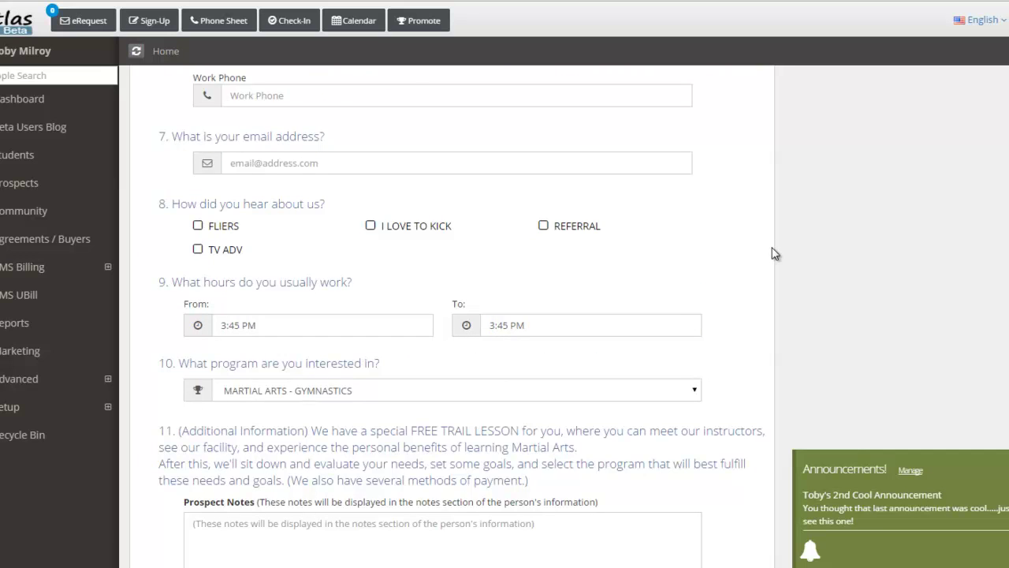
scroll(771, 247, up, 10)
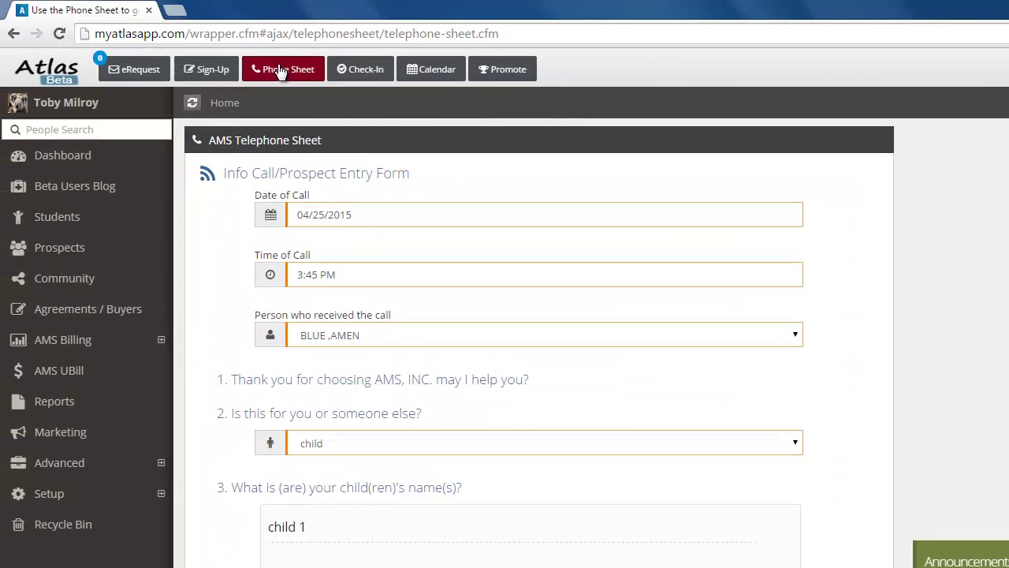
- Launch the Student Check-In screen and make the name field ready for entry
click(361, 75)
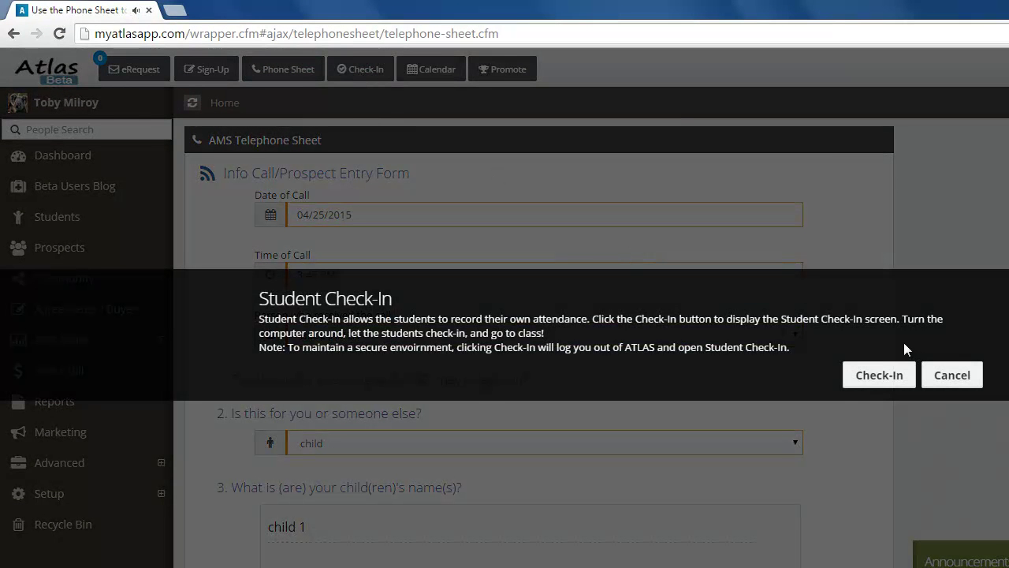
click(882, 379)
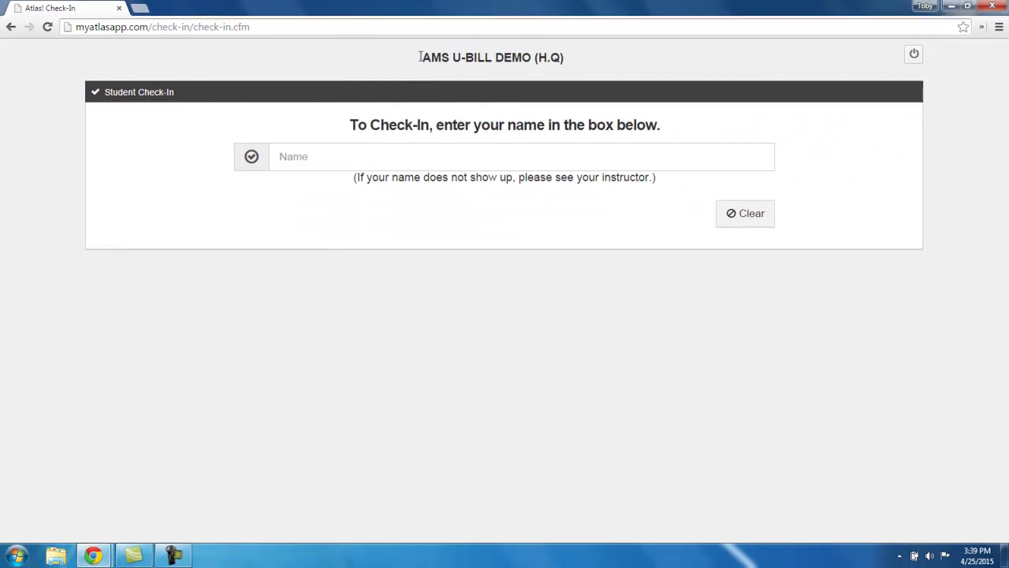
drag(420, 57, 561, 63)
click(471, 74)
drag(357, 127, 563, 126)
click(376, 157)
click(334, 157)
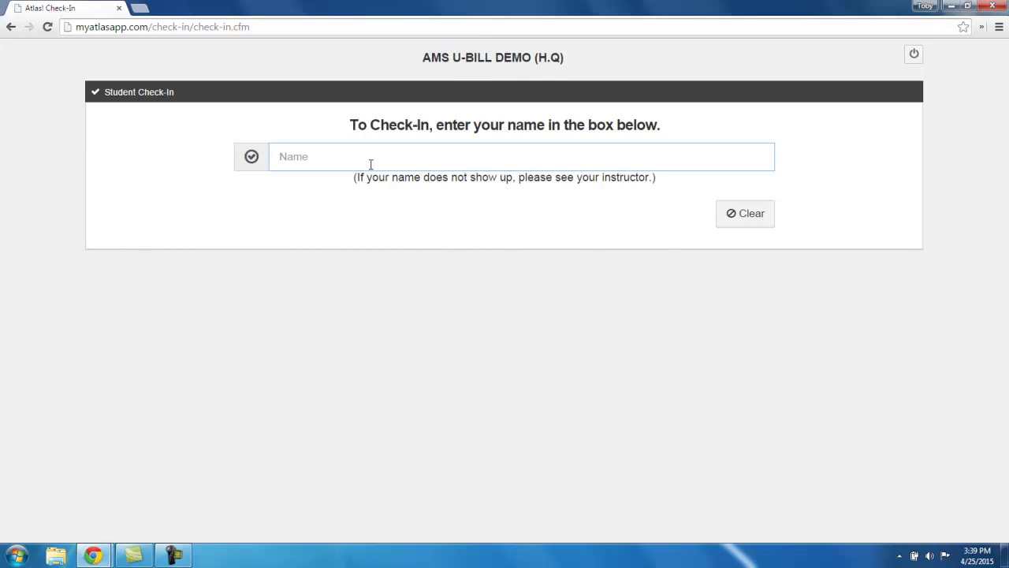
- Search the check-in screen by a student's first name and by a partial last name, and clear the search
text(m)
key(BackSpace)
key(BackSpace)
key(BackSpace)
text(toby)
text(mil)
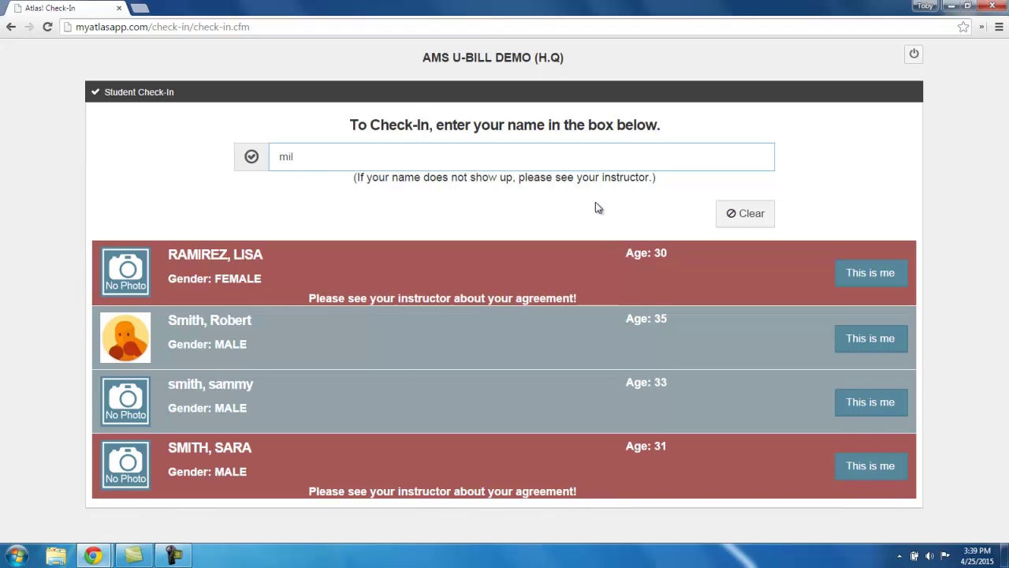
click(836, 195)
click(736, 214)
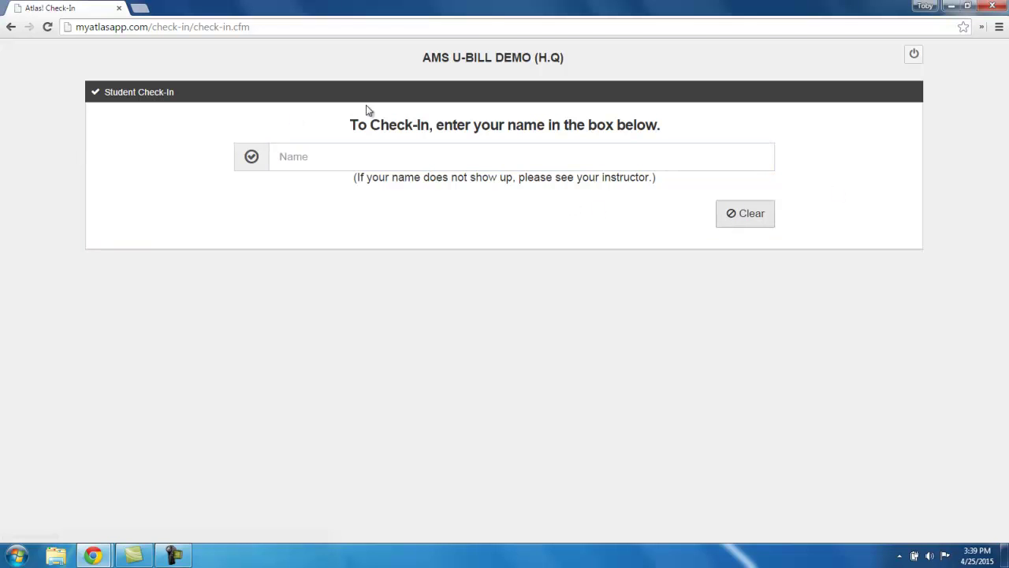
- Exit Student Check-In, log back in with the saved credentials, and dismiss the Recovery Email Setup dialog
click(912, 54)
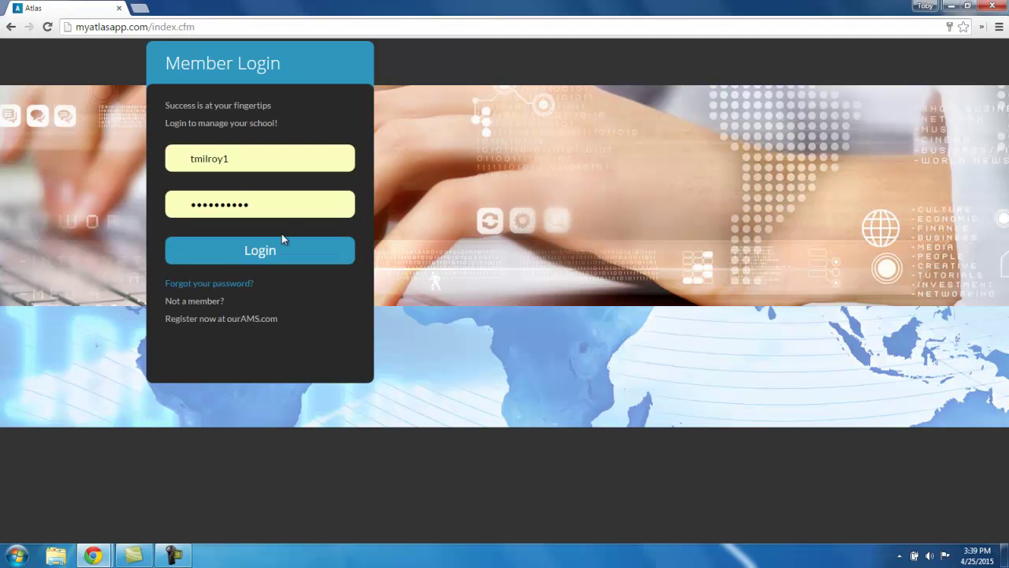
click(281, 243)
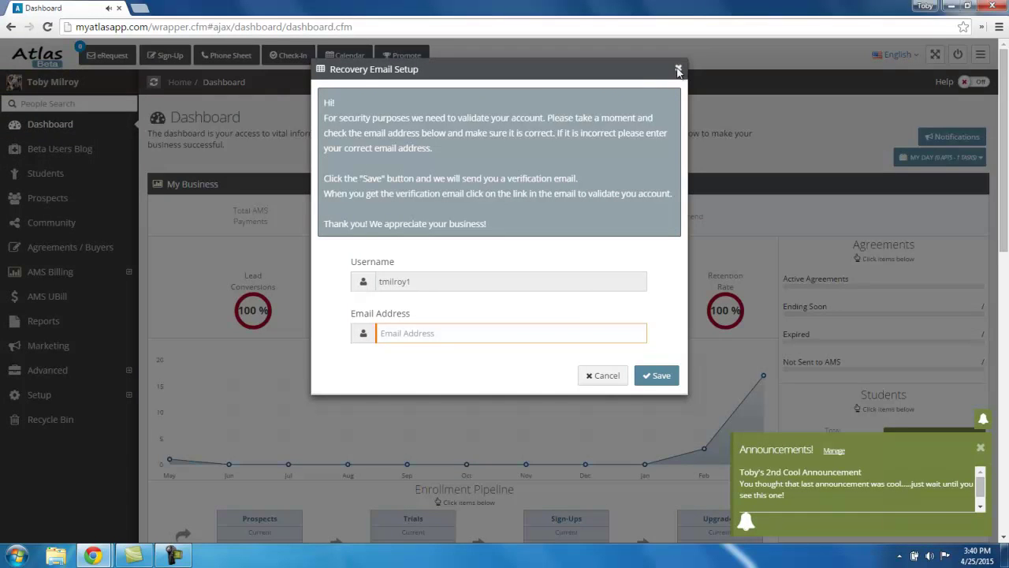
click(678, 67)
- Open the calendar of appointments, tasks, classes and events
click(344, 55)
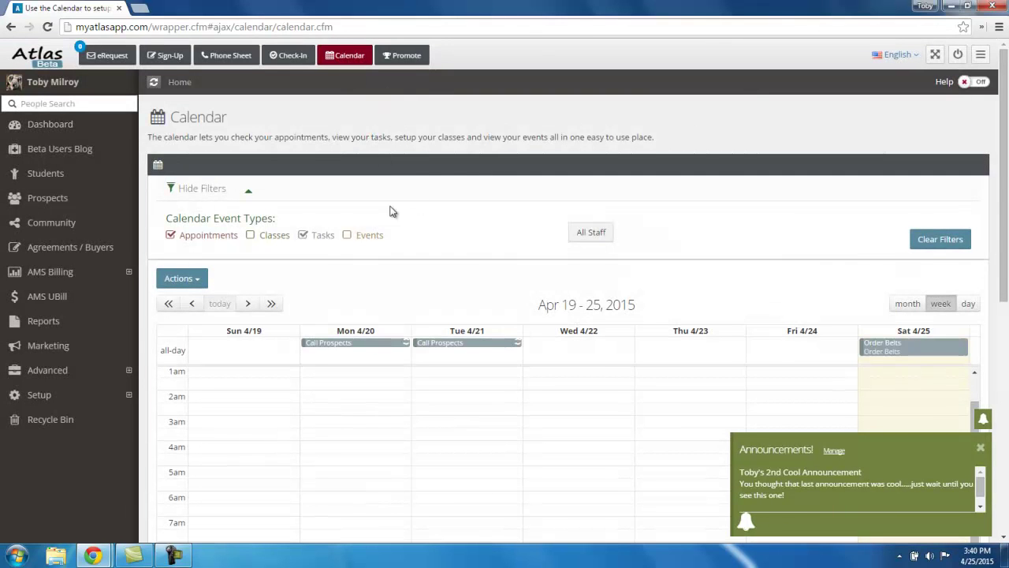
- Include Classes and Events in the calendar for All Staff, and look through the week's schedule
click(250, 235)
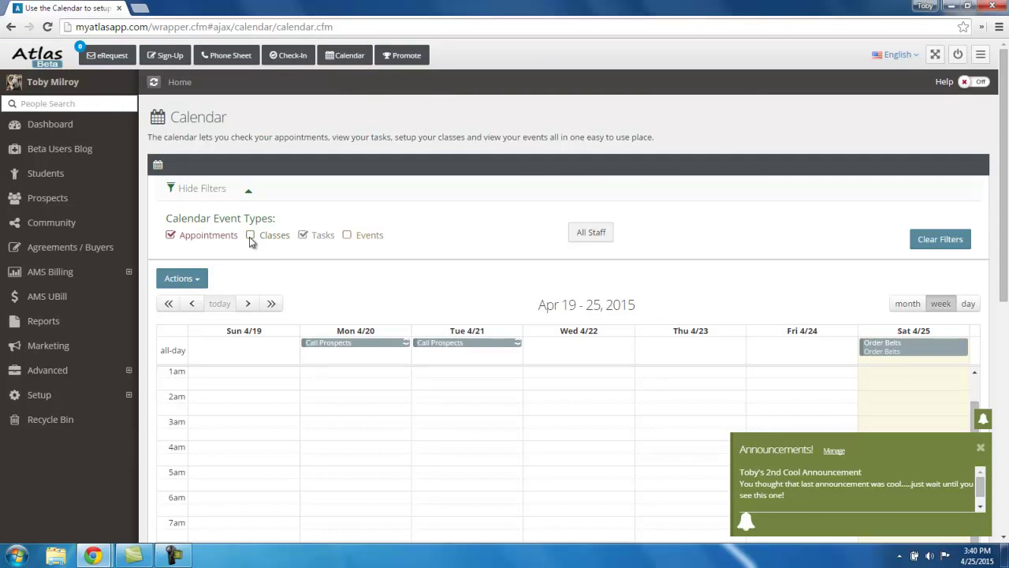
click(347, 235)
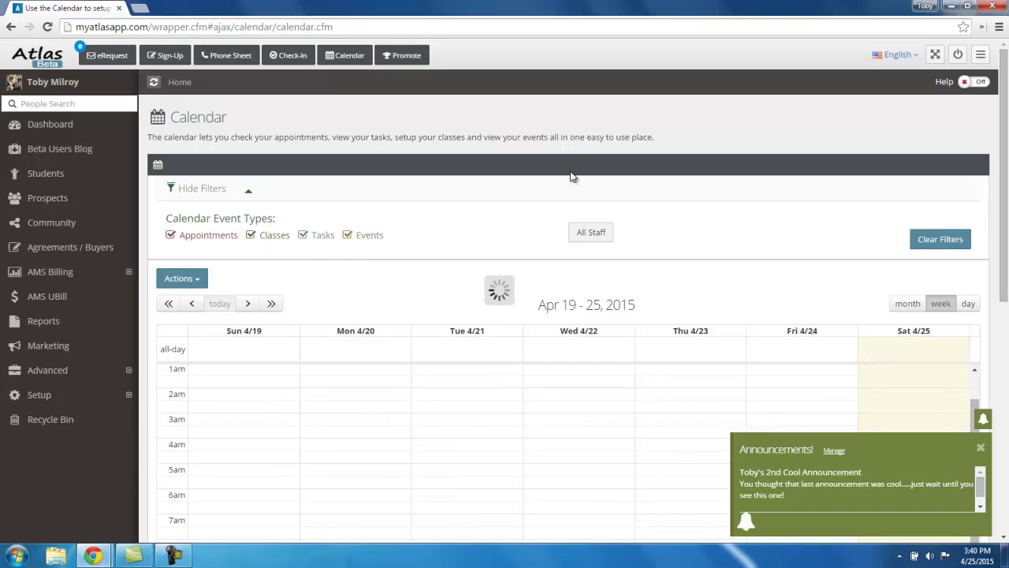
click(590, 234)
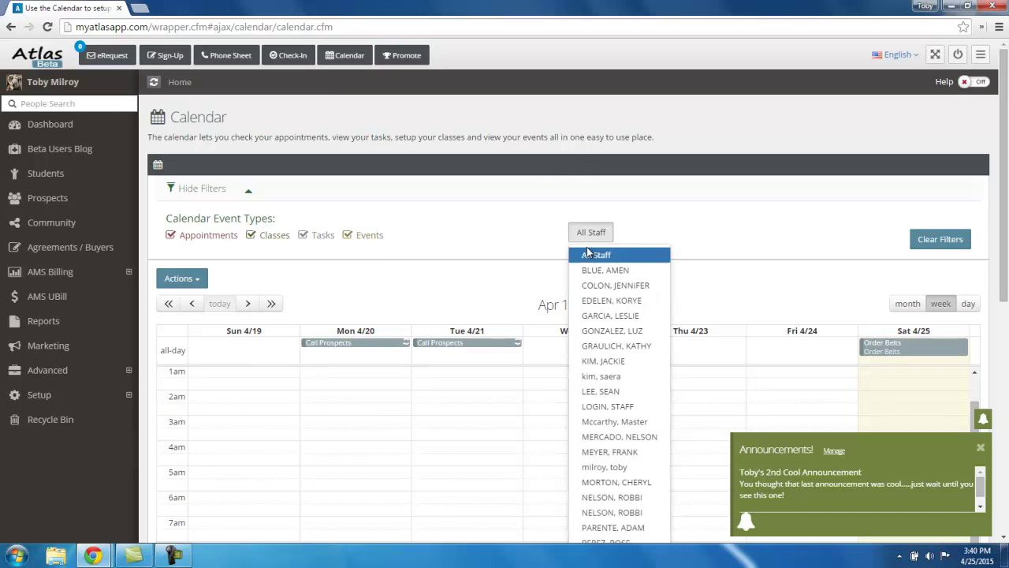
click(592, 253)
click(603, 232)
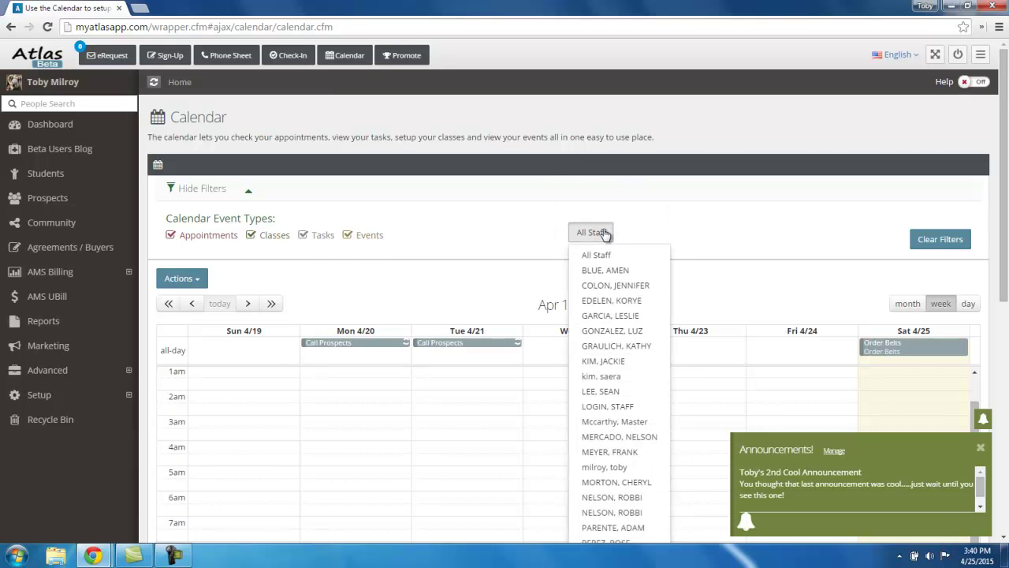
click(603, 233)
scroll(383, 184, down, 3)
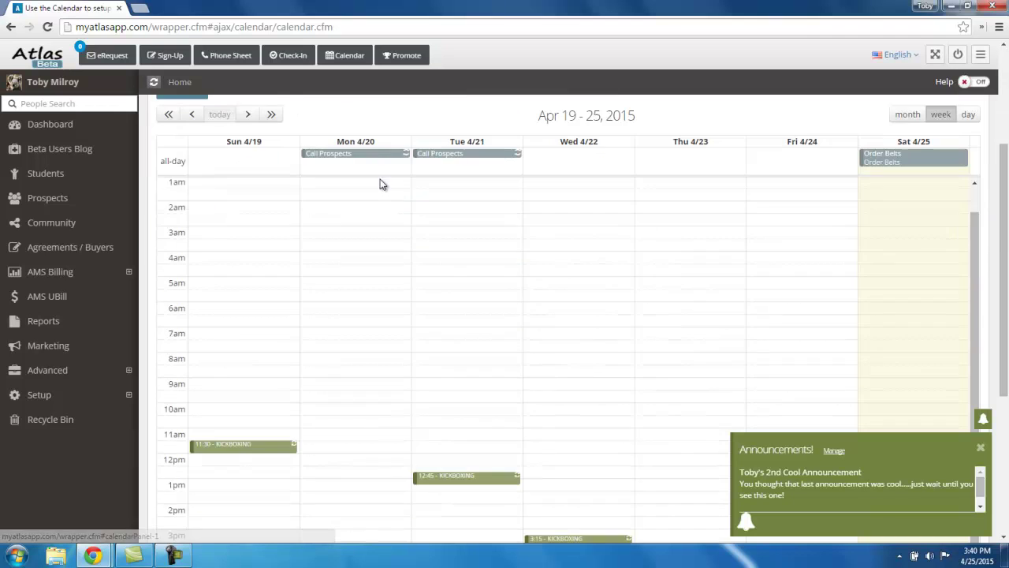
scroll(379, 272, down, 2)
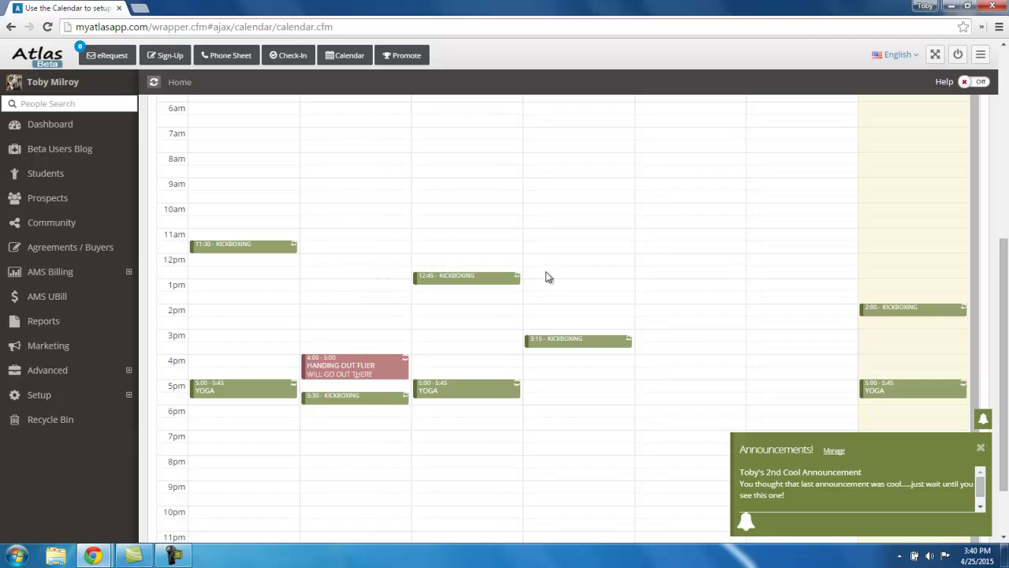
scroll(157, 281, up, 5)
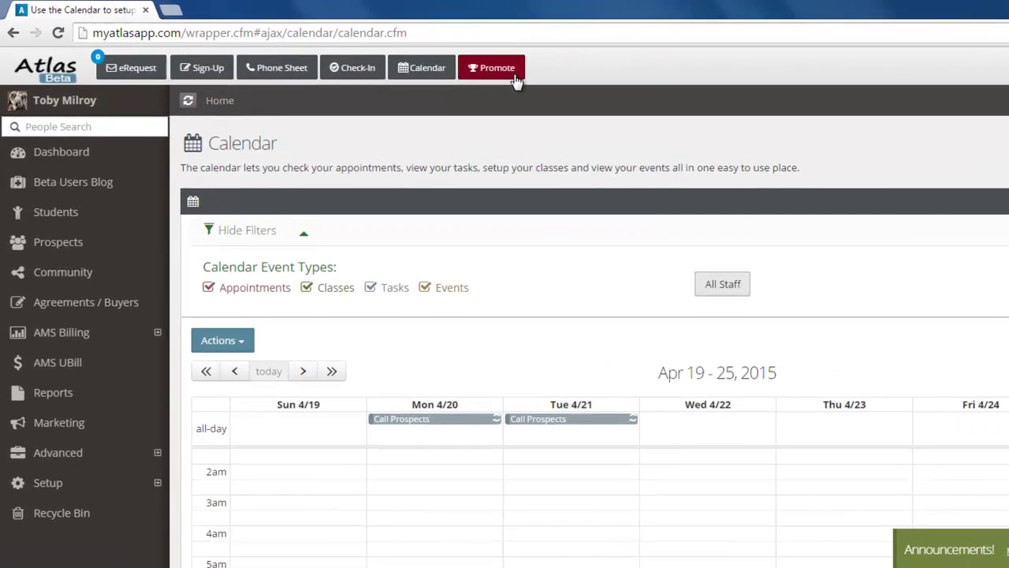
- Open the student promotion page and look over its description, filters and student list
click(514, 74)
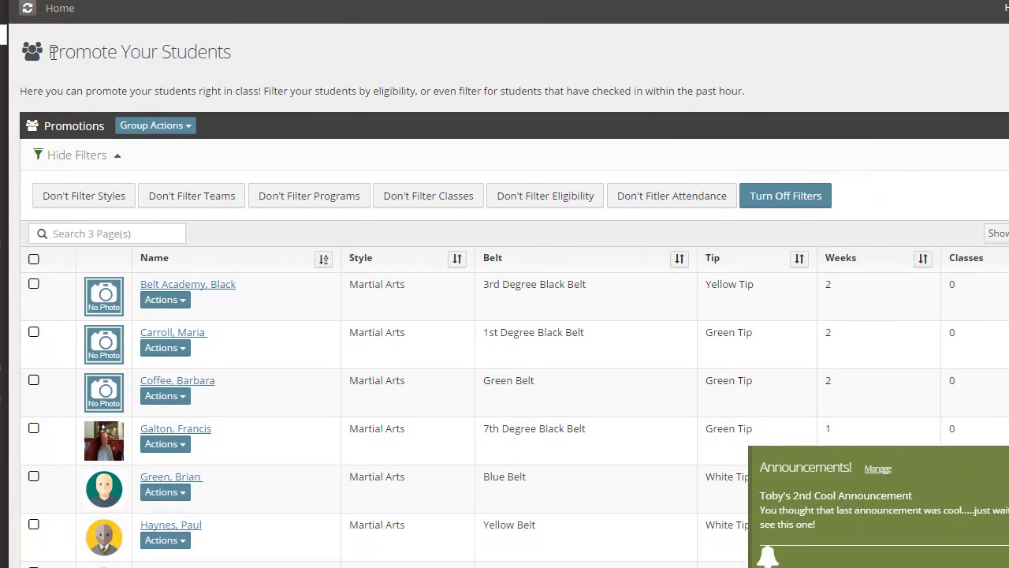
drag(51, 52, 235, 68)
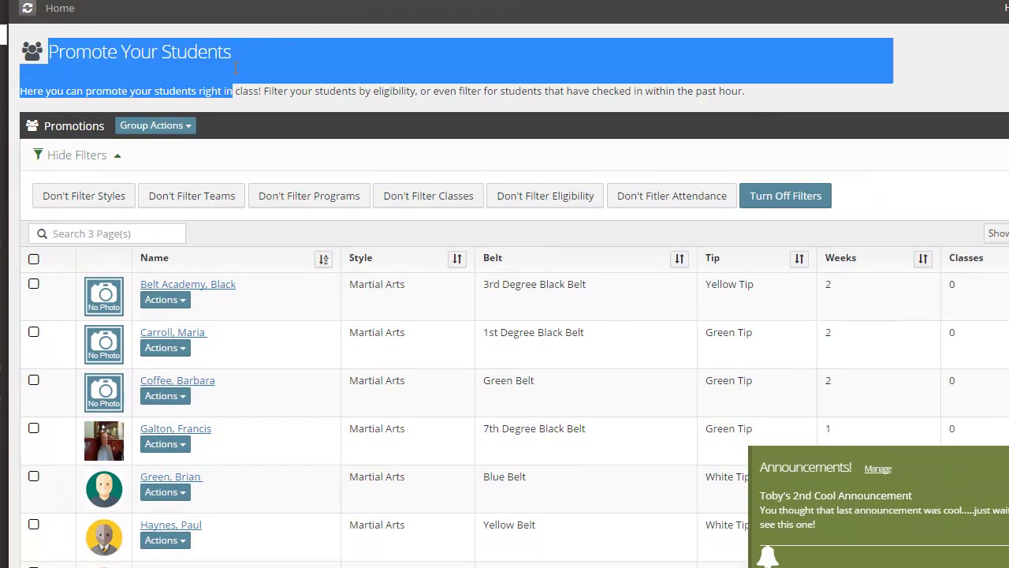
click(197, 60)
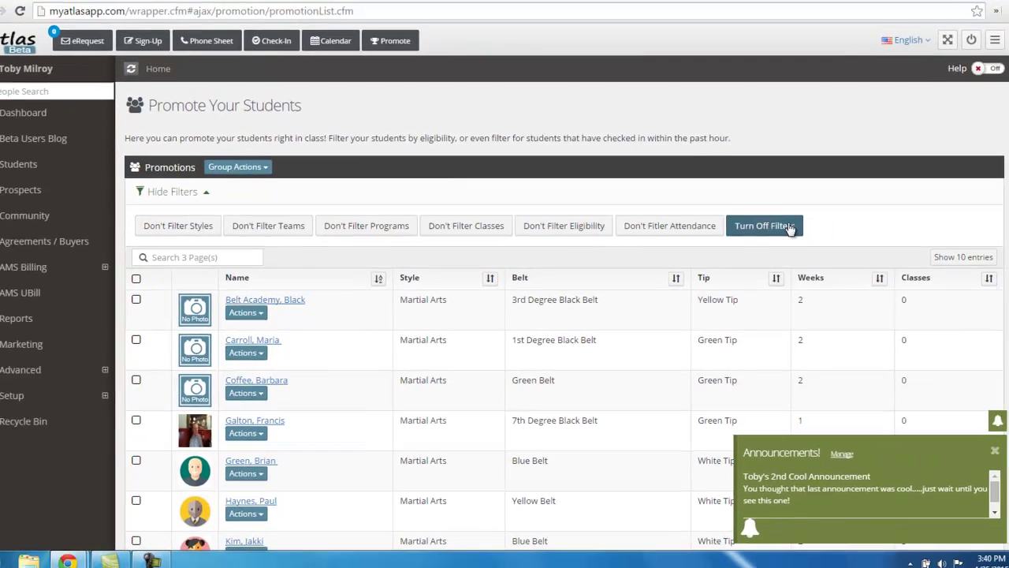
scroll(260, 176, down, 1)
scroll(341, 220, down, 1)
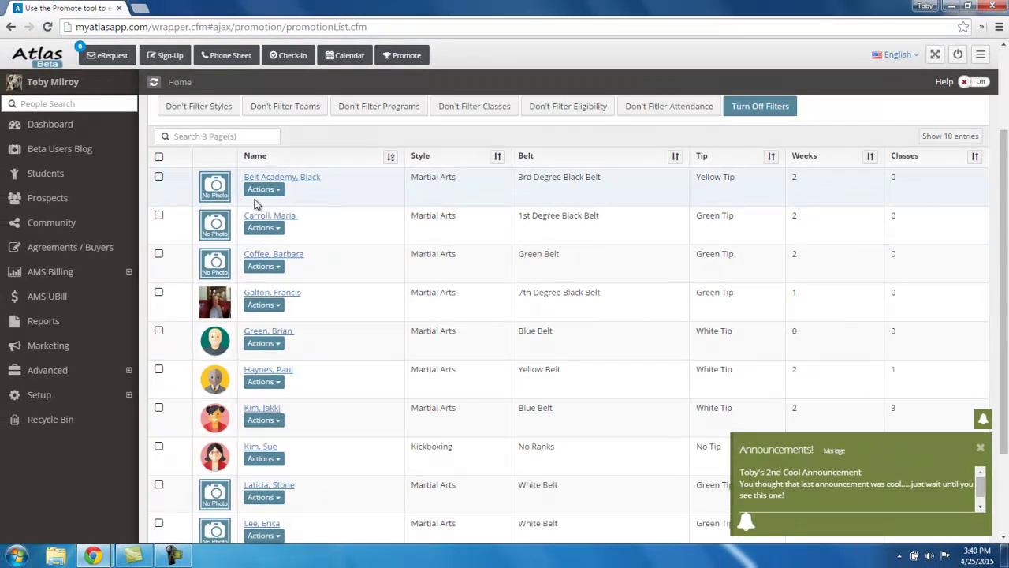
scroll(322, 355, down, 2)
scroll(281, 231, up, 1)
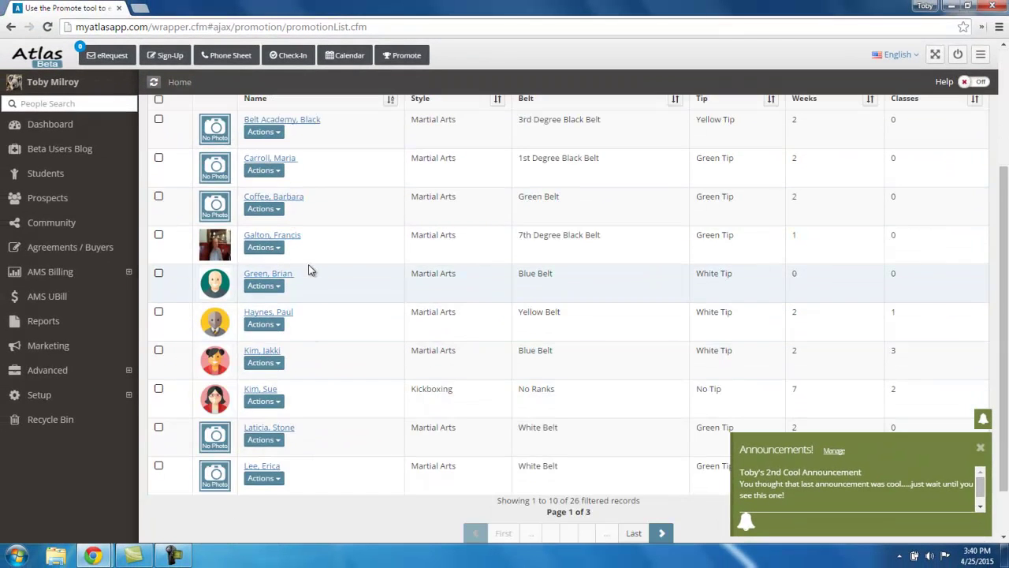
- View the actions for one student and the group actions with all listed students selected, and clear the selection
click(265, 285)
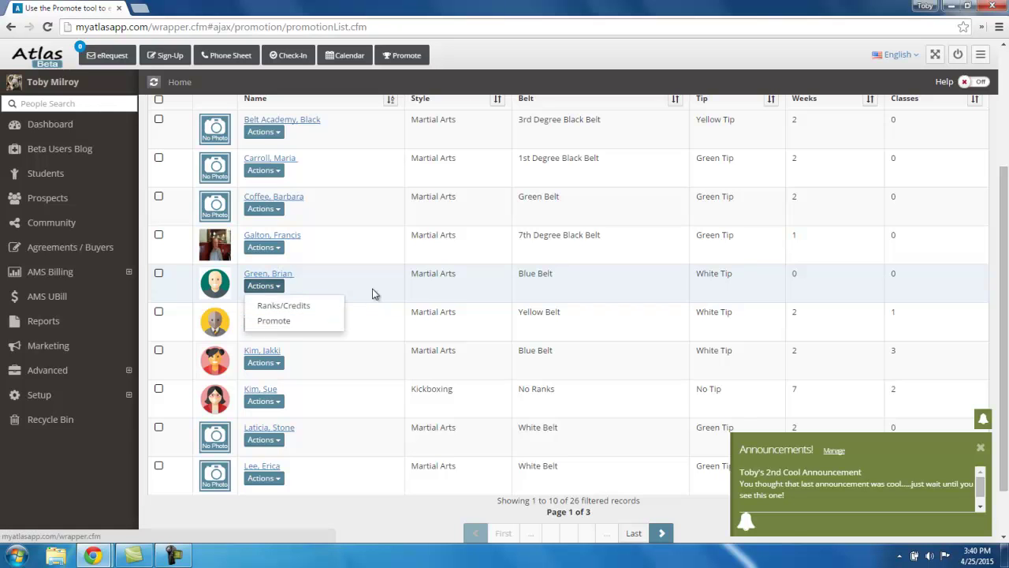
scroll(378, 289, up, 3)
click(158, 282)
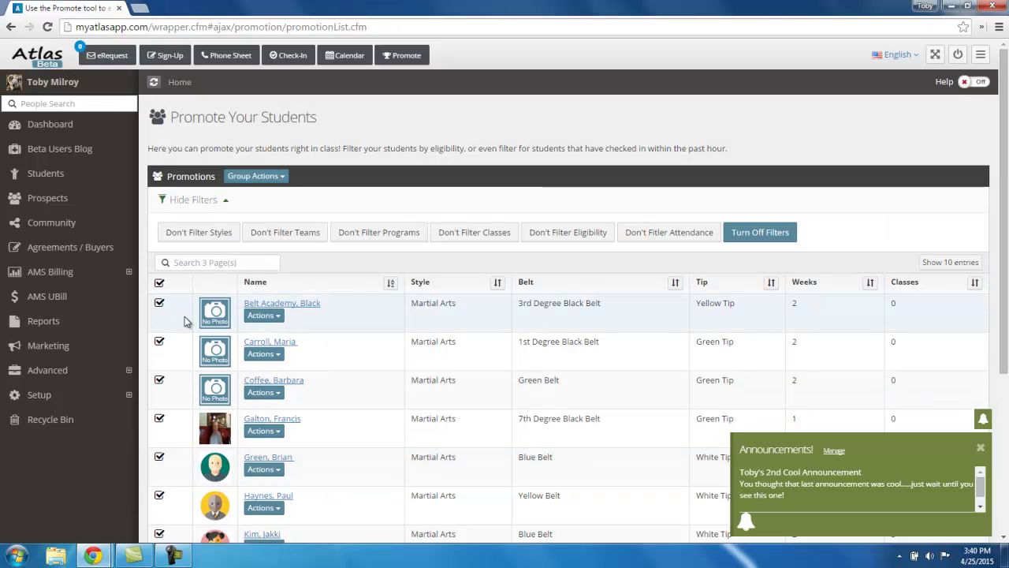
click(271, 178)
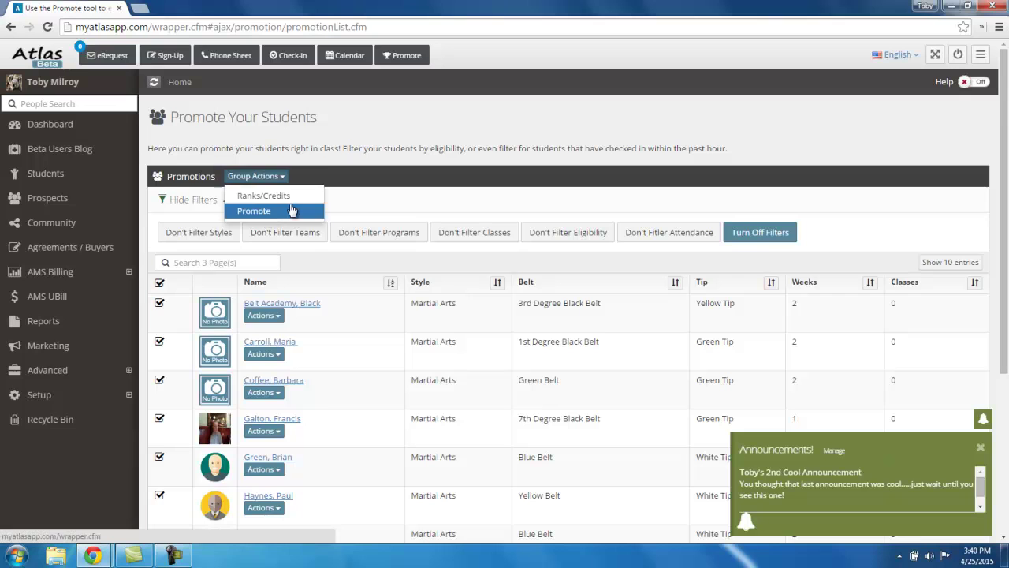
click(381, 167)
click(160, 284)
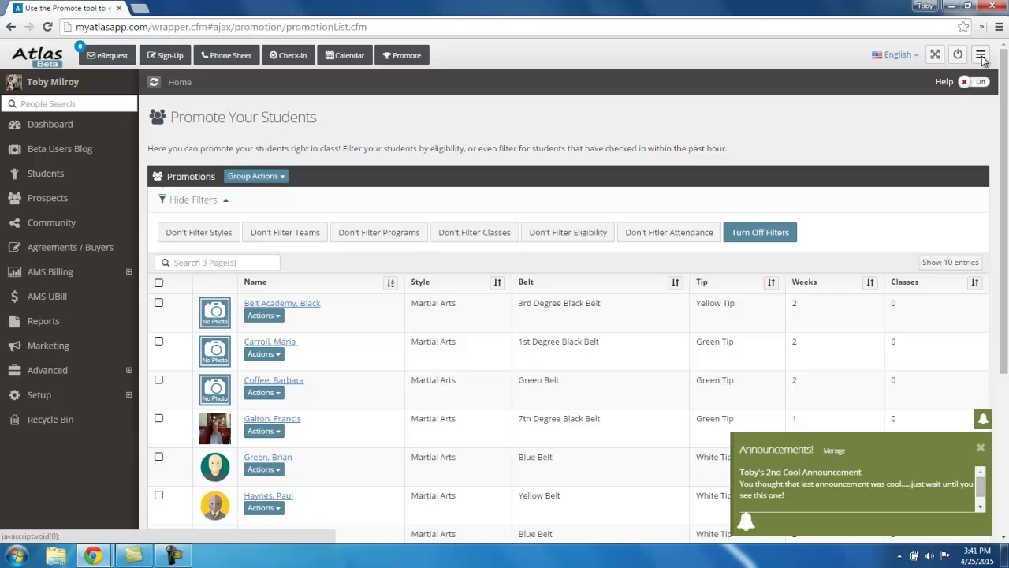
- Collapse and restore the side navigation, and switch full-screen view on and off
click(981, 55)
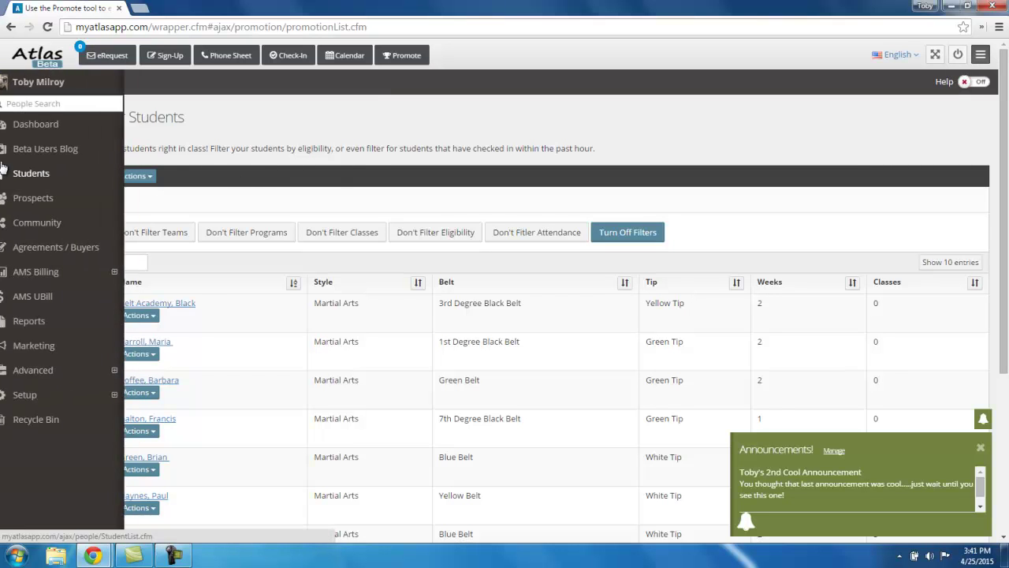
click(980, 55)
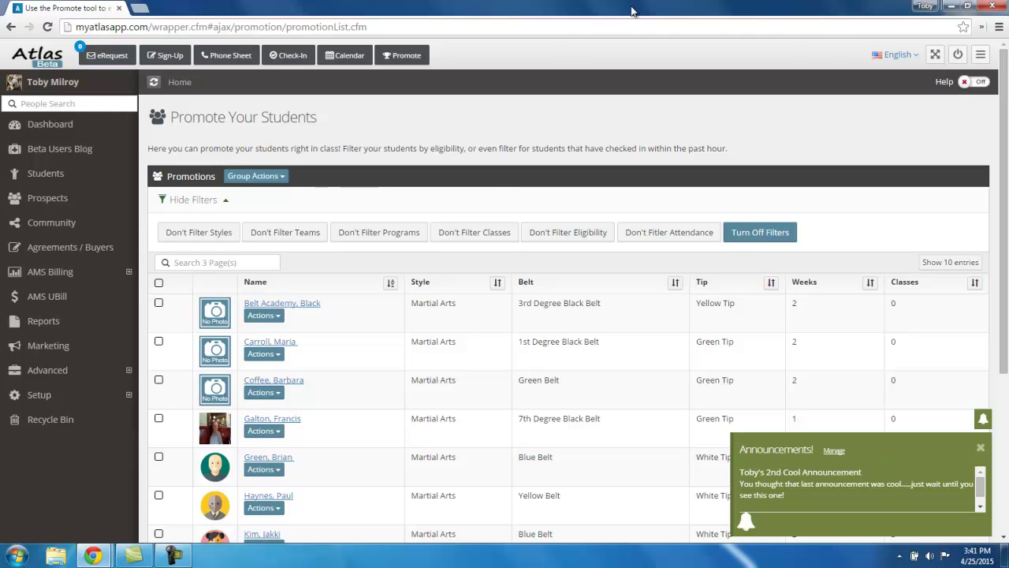
click(935, 55)
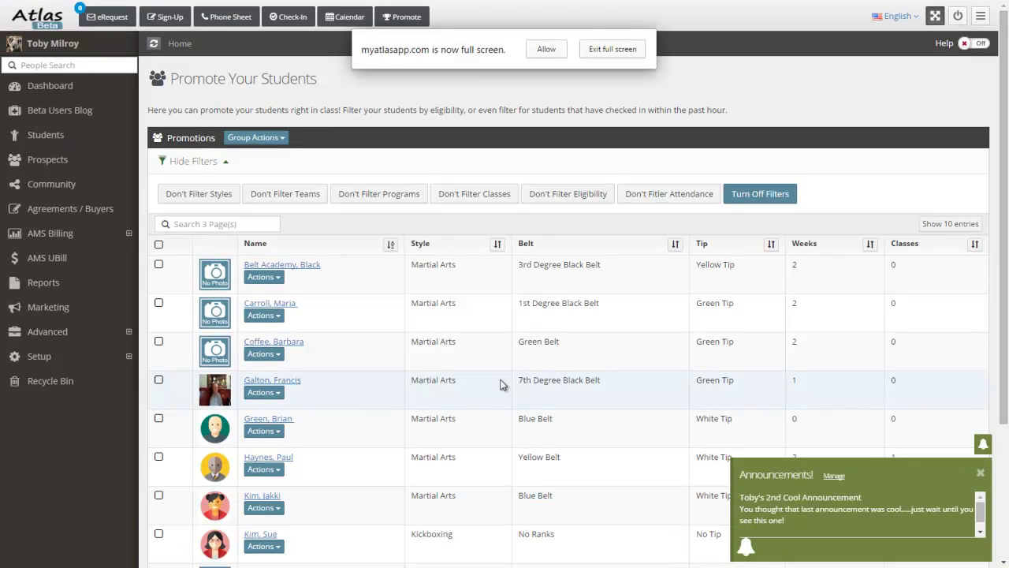
click(935, 18)
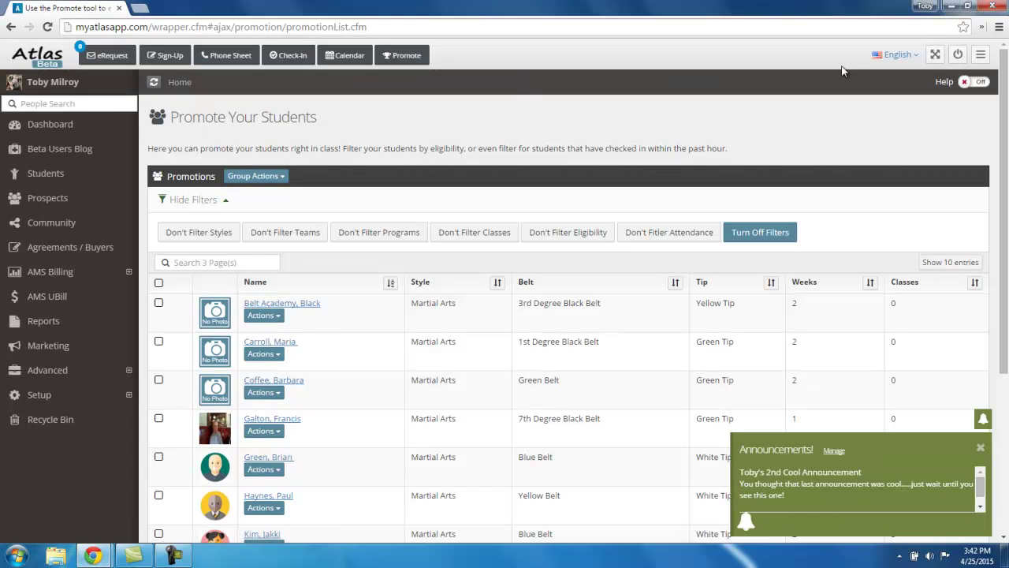
- View the available interface languages and leave the language on English
click(914, 56)
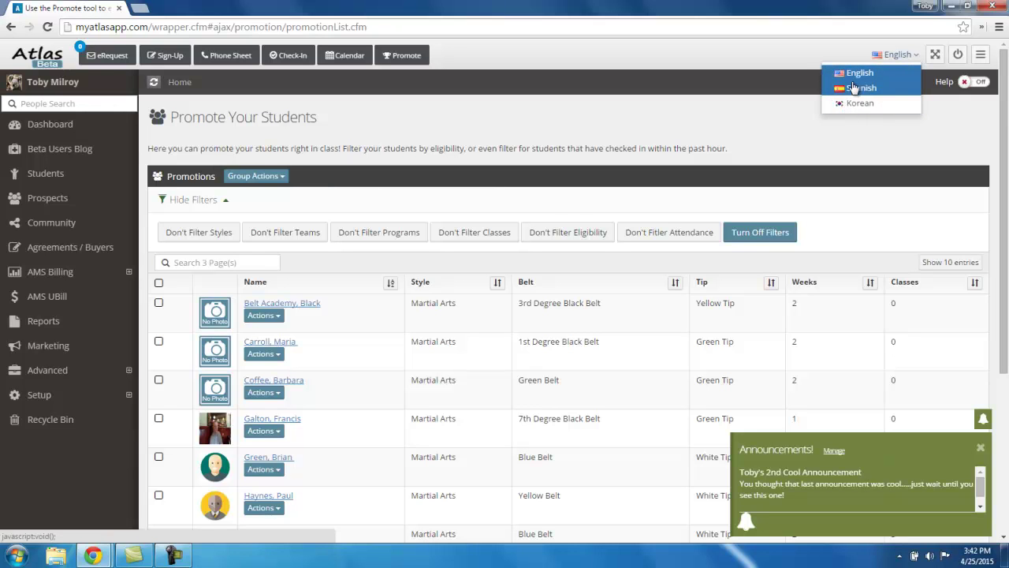
click(777, 54)
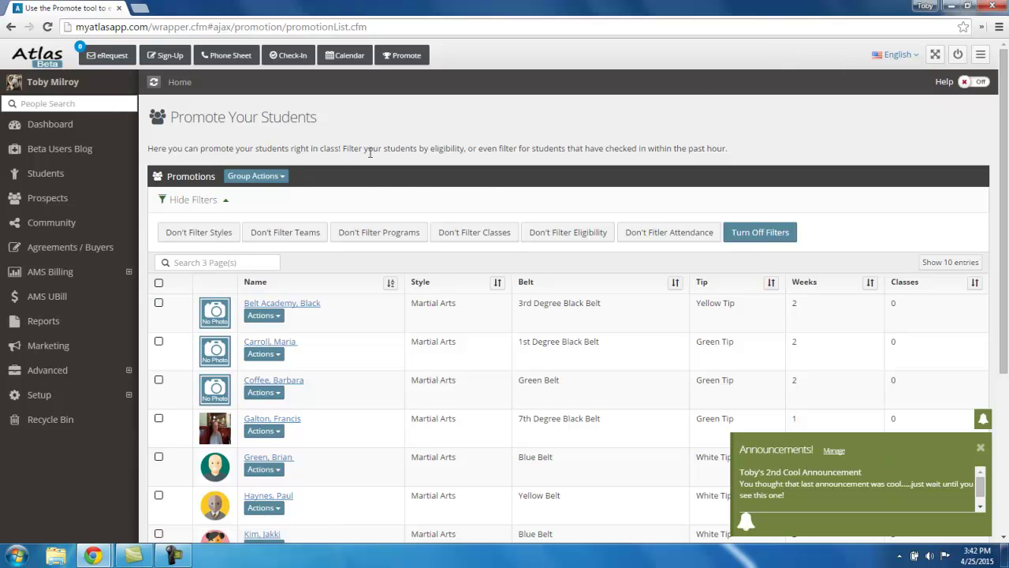
drag(370, 153, 480, 159)
click(491, 152)
click(899, 55)
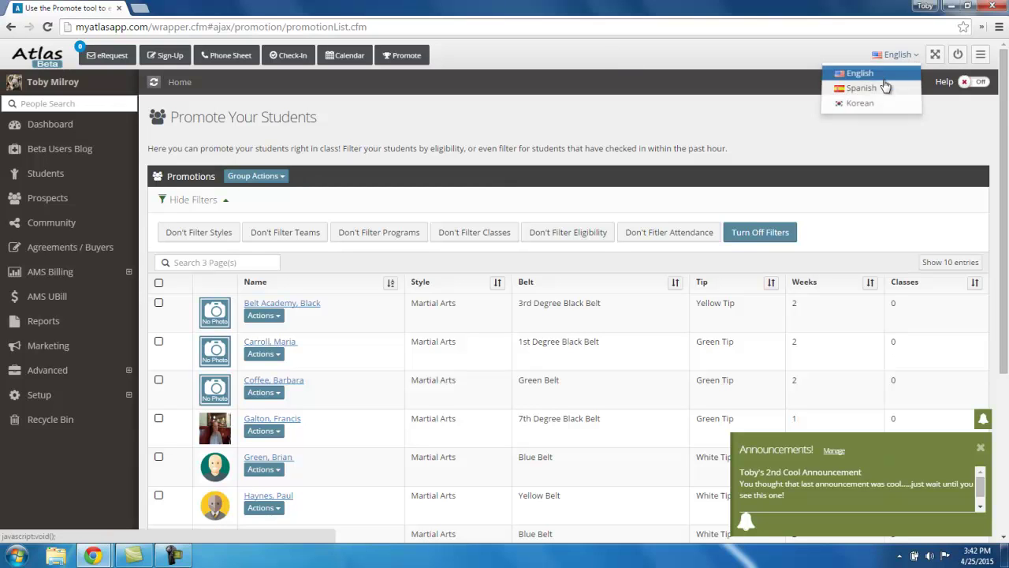
click(654, 79)
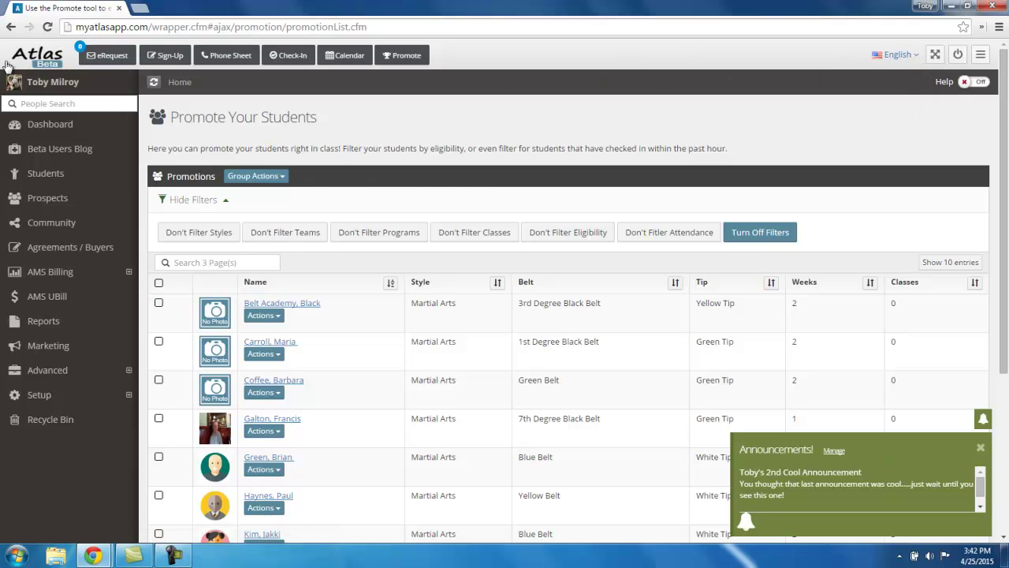